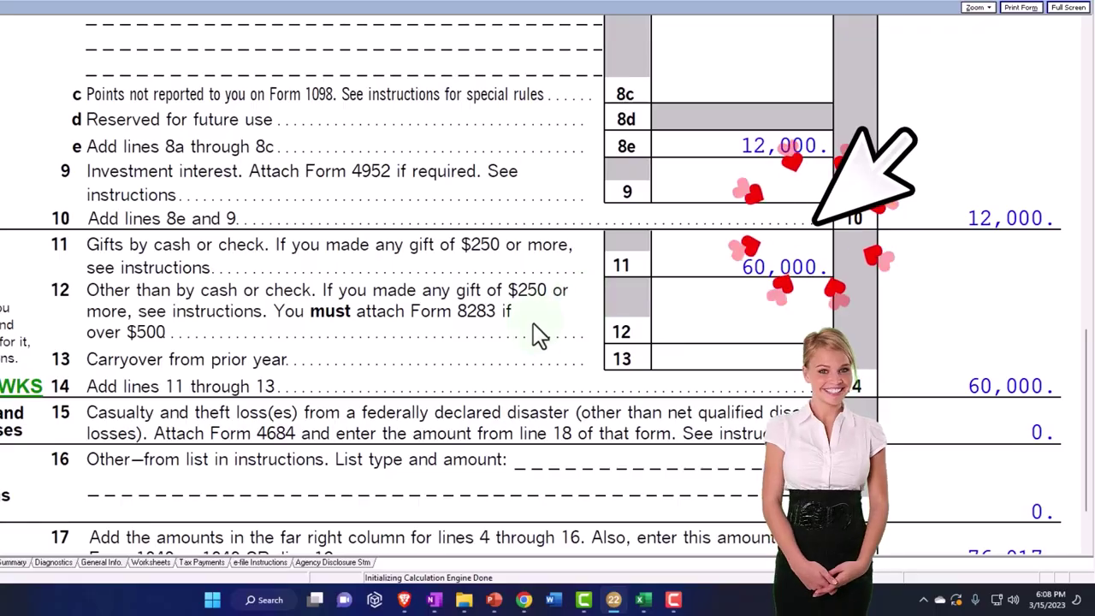
# Step: Review the 20,000 cash carryover in Step 3 of the charitable contributions worksheet
pyautogui.click(20, 386)
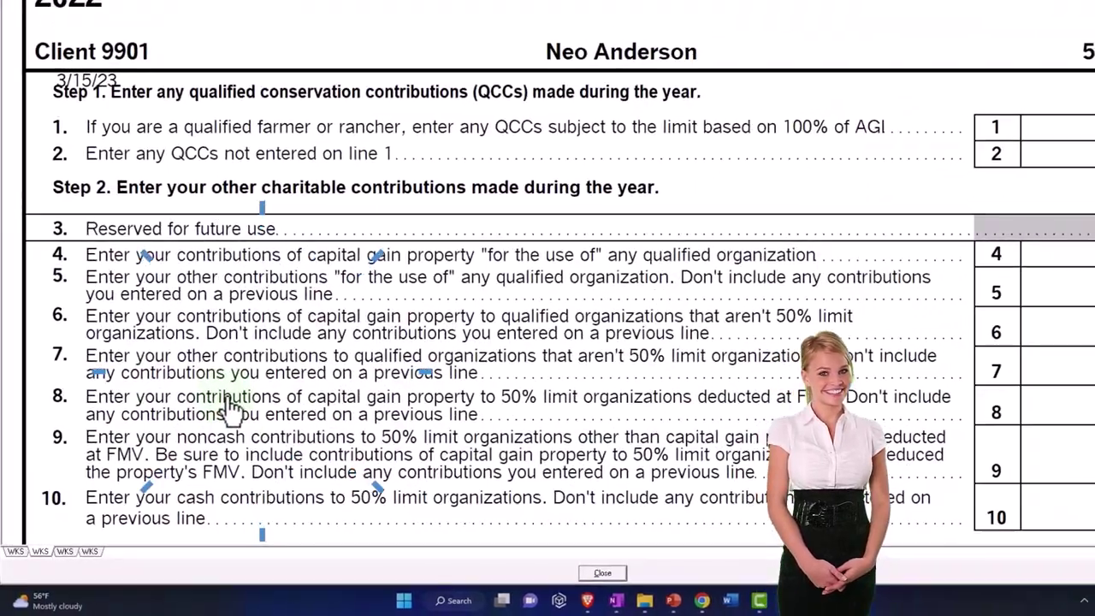
pyautogui.scroll(-5, 556, 377)
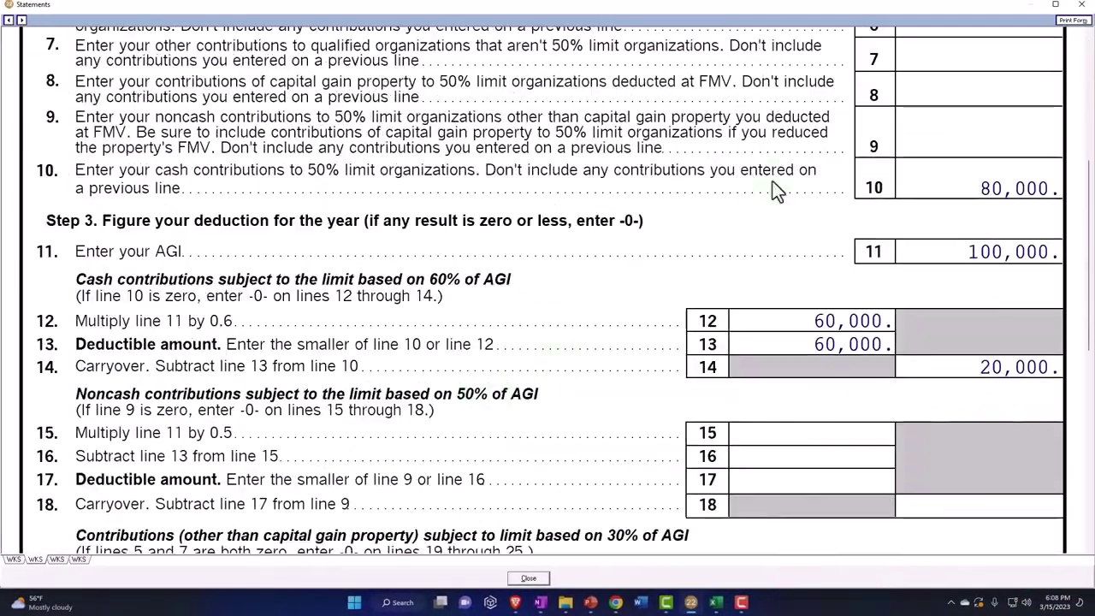
pyautogui.click(1083, 9)
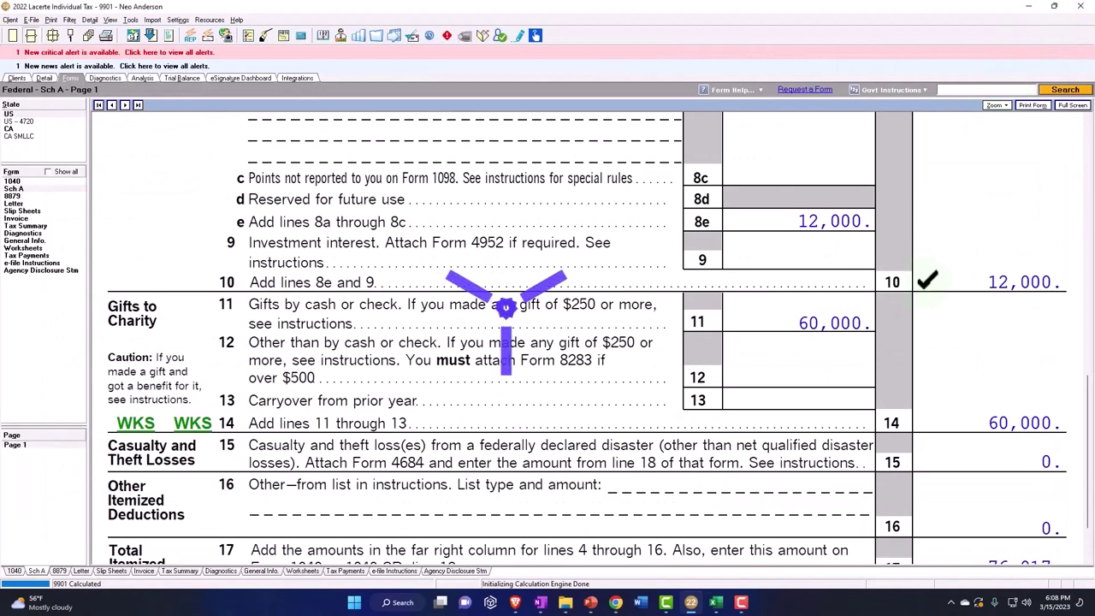
# Step: Show Form 1040's AGI of 100,000, deductions of 76,017 and taxable income of 23,983
pyautogui.click(23, 183)
pyautogui.scroll(-10, 721, 387)
pyautogui.scroll(-5, 722, 394)
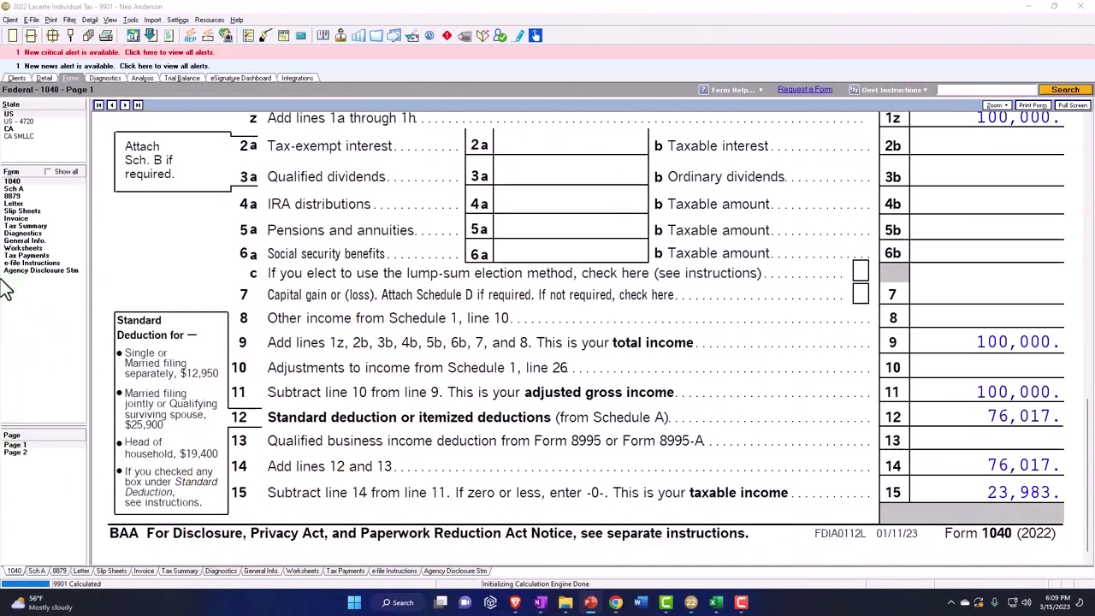
# Step: Return to Schedule A and scroll to Gifts to Charity showing 60,000 cash gifts
pyautogui.click(14, 188)
pyautogui.scroll(-6, 300, 392)
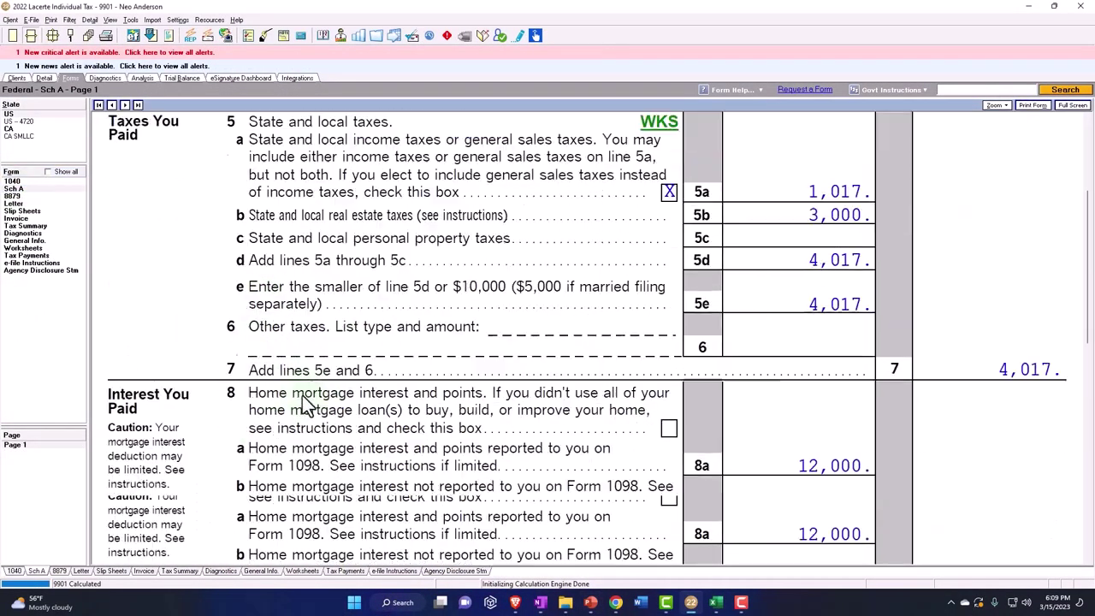
pyautogui.scroll(-10, 304, 397)
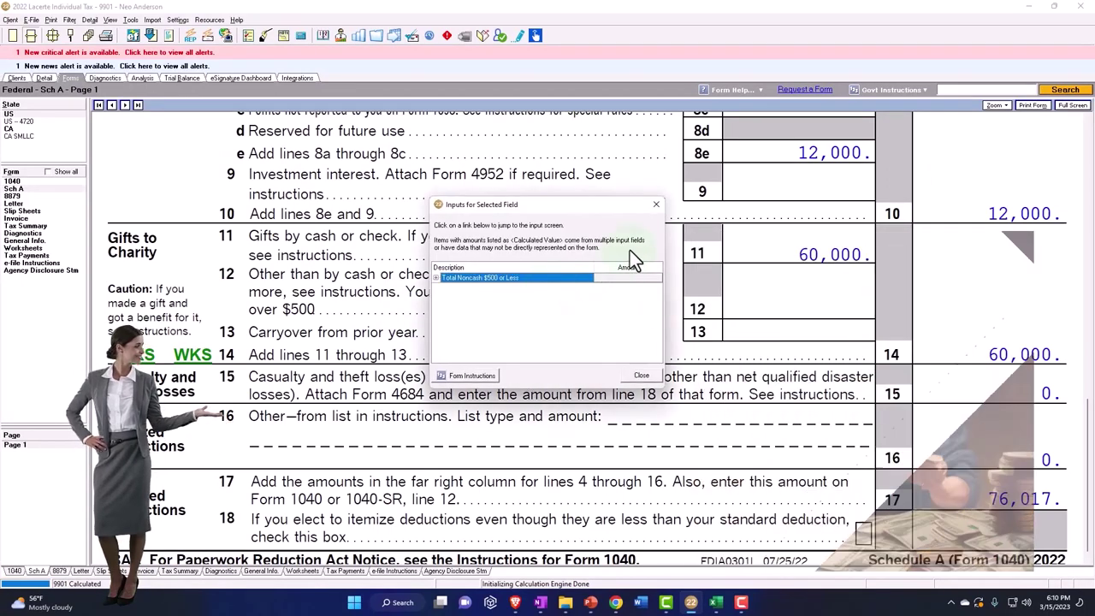
# Step: Close the field inputs list and go to the Schedule A data-entry screens
pyautogui.click(656, 204)
pyautogui.click(43, 78)
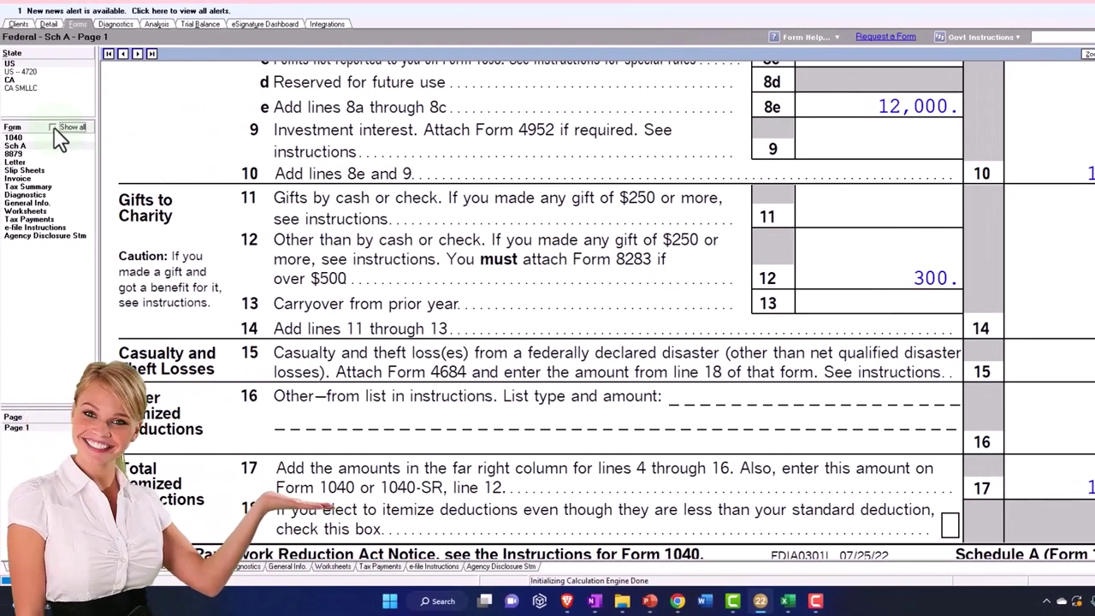
# Step: List all forms and open Form 8283 Section A, Noncash Charitable Contributions
pyautogui.click(53, 127)
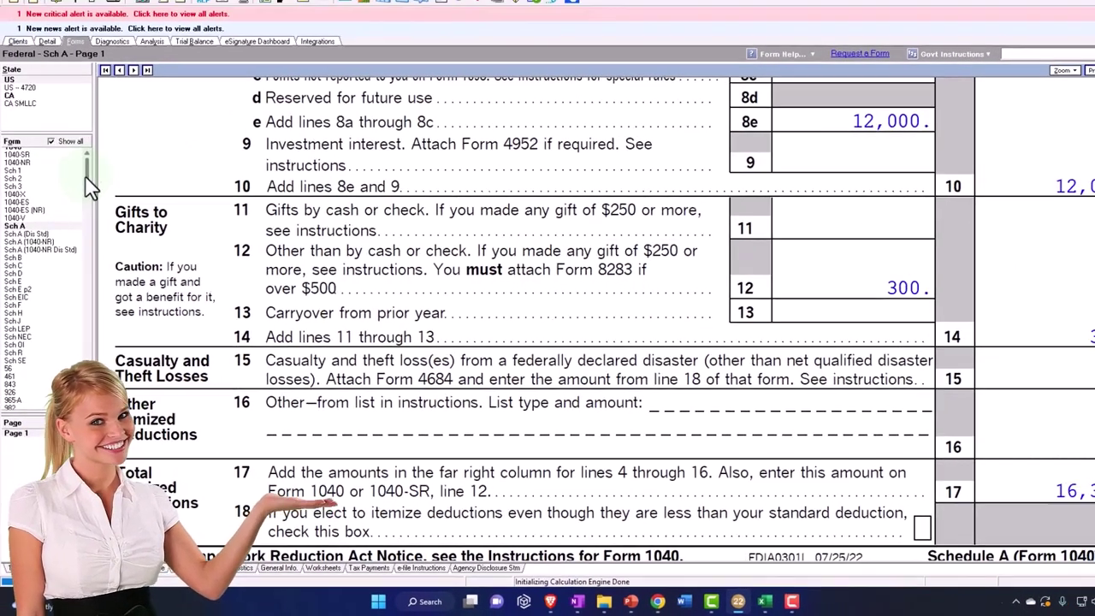
pyautogui.moveTo(86, 180); pyautogui.dragTo(85, 219)
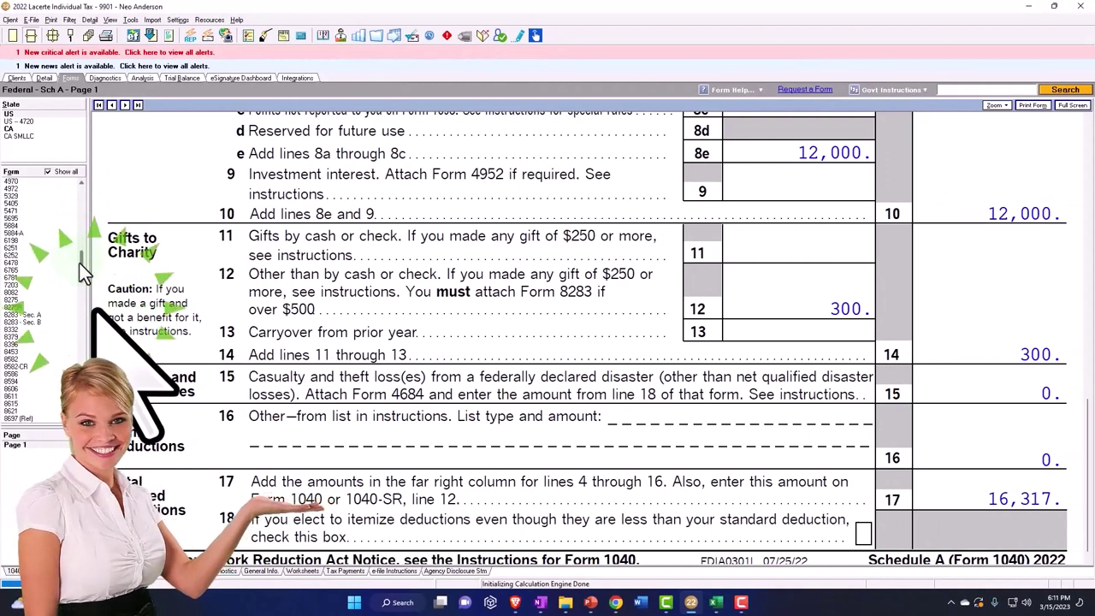
pyautogui.click(37, 315)
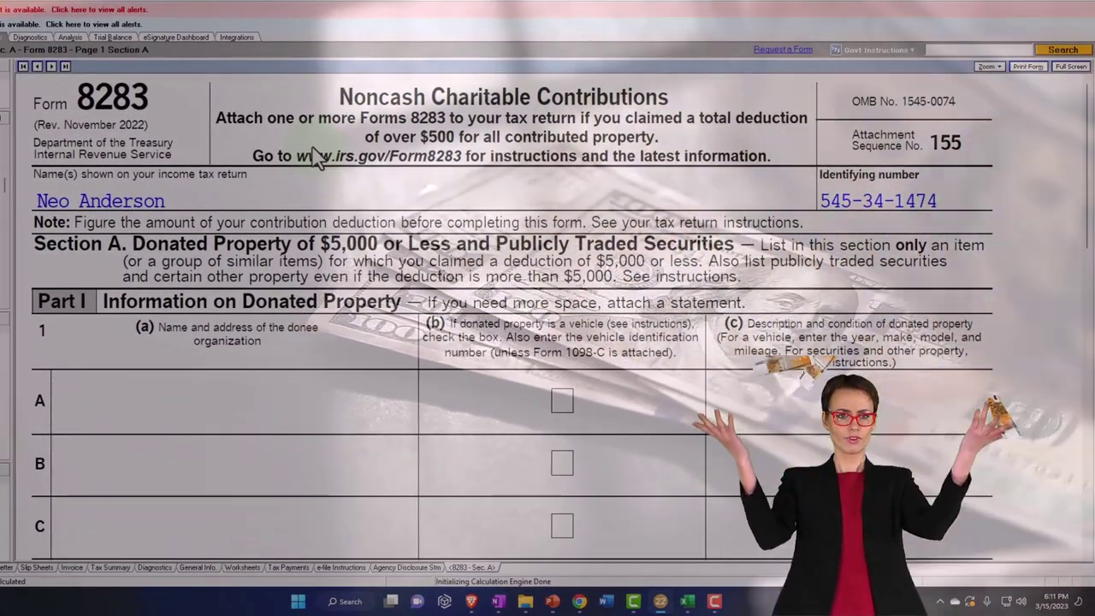
# Step: Jump from Form 8283 row A to the Noncash Contributions input showing 300 at 50% limitation
pyautogui.scroll(-2, 325, 234)
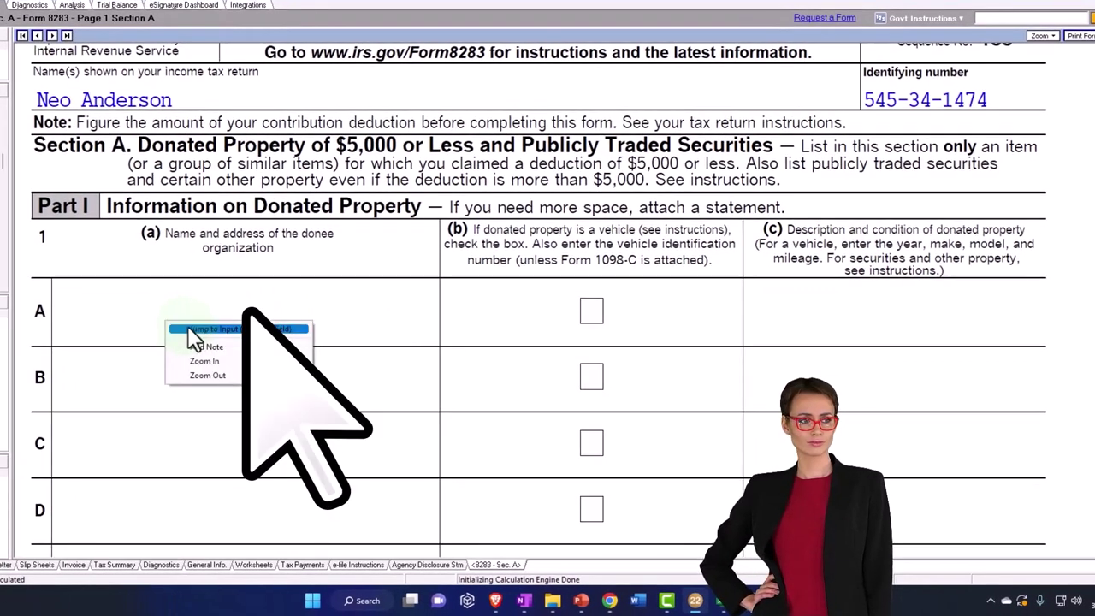
pyautogui.rightClick(140, 334)
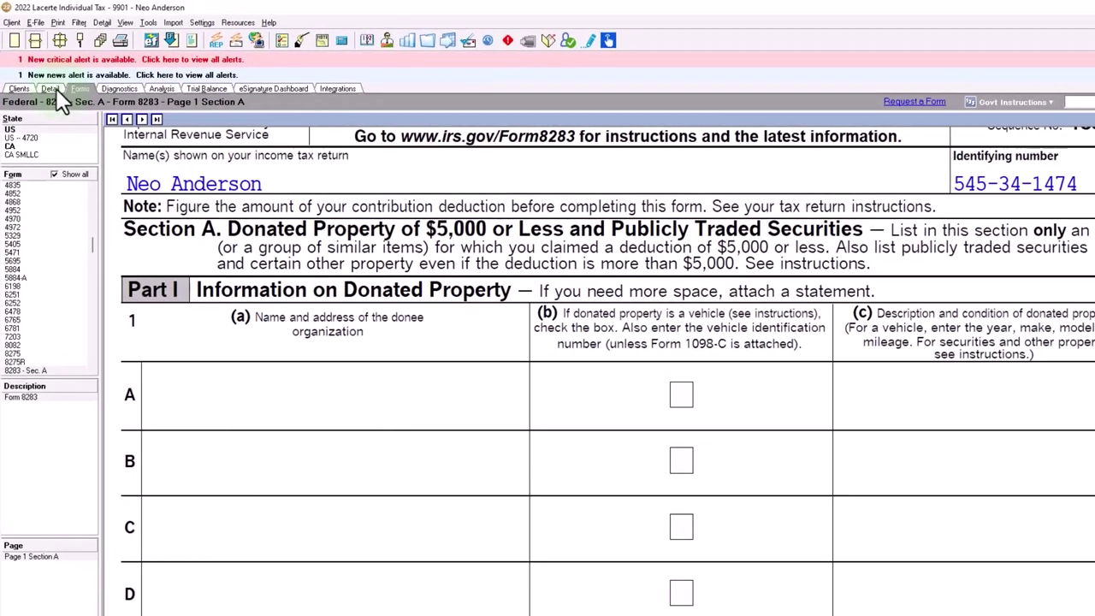
pyautogui.click(55, 88)
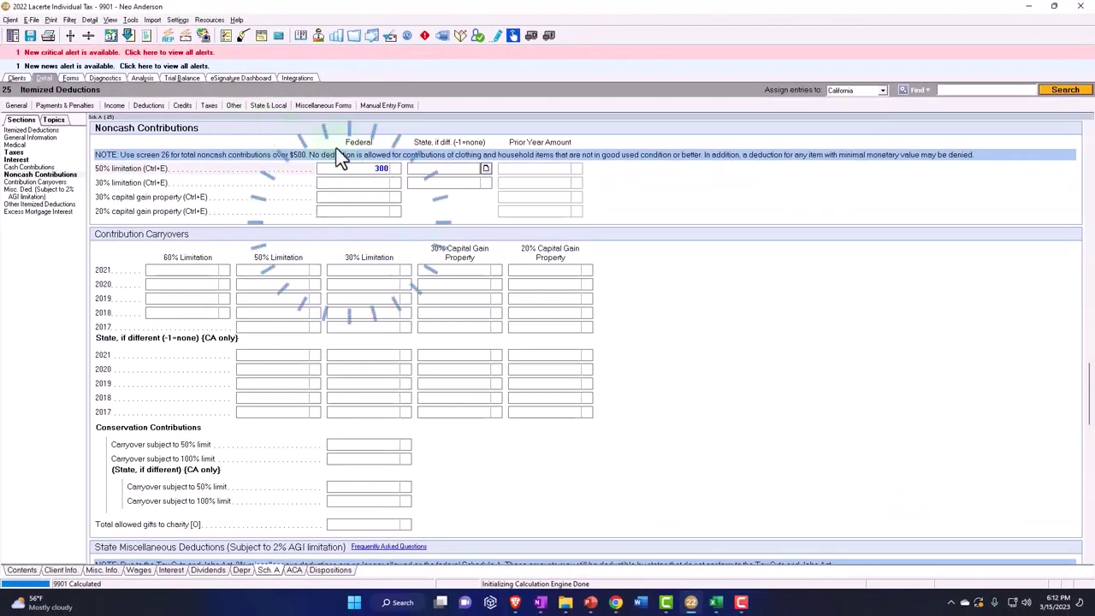
# Step: Delete the 300 from the 50% noncash limitation and open screen 26 Noncash Contributions (8283)
pyautogui.click(350, 171)
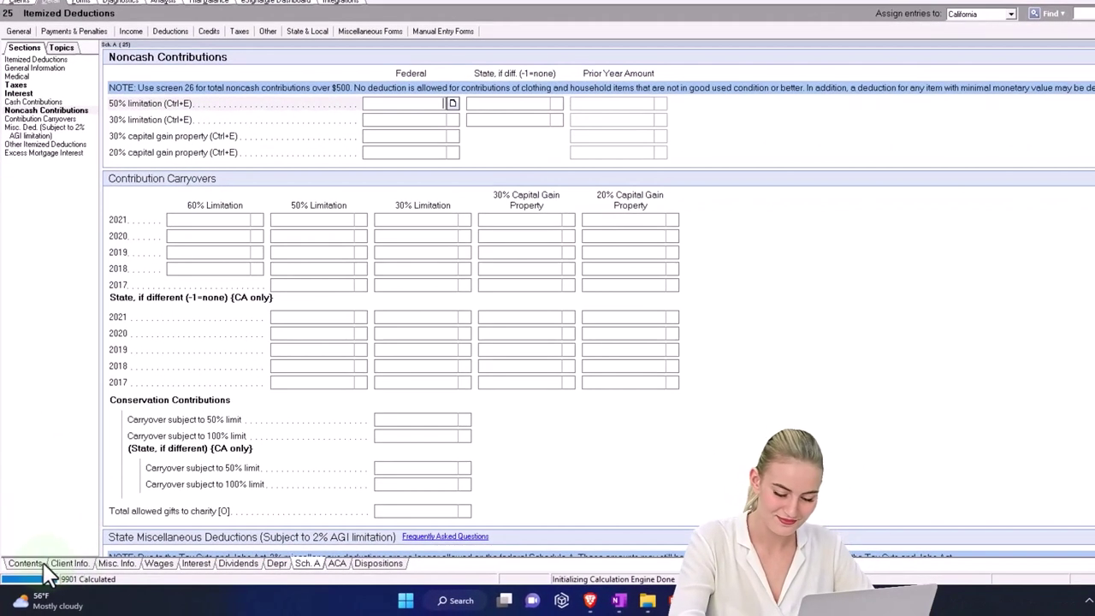
pyautogui.click(25, 563)
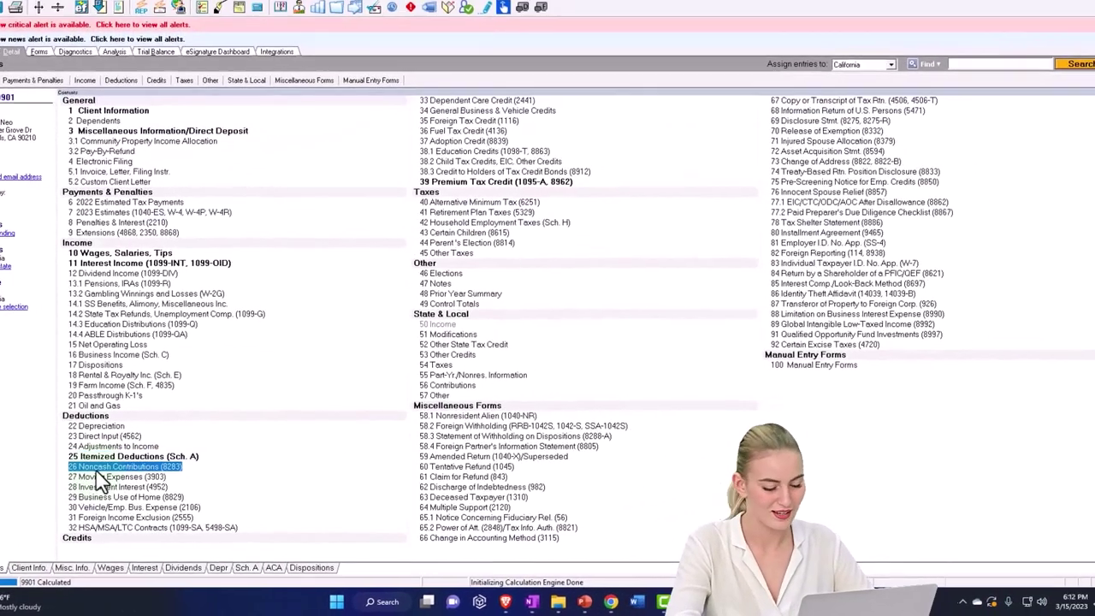
pyautogui.doubleClick(176, 453)
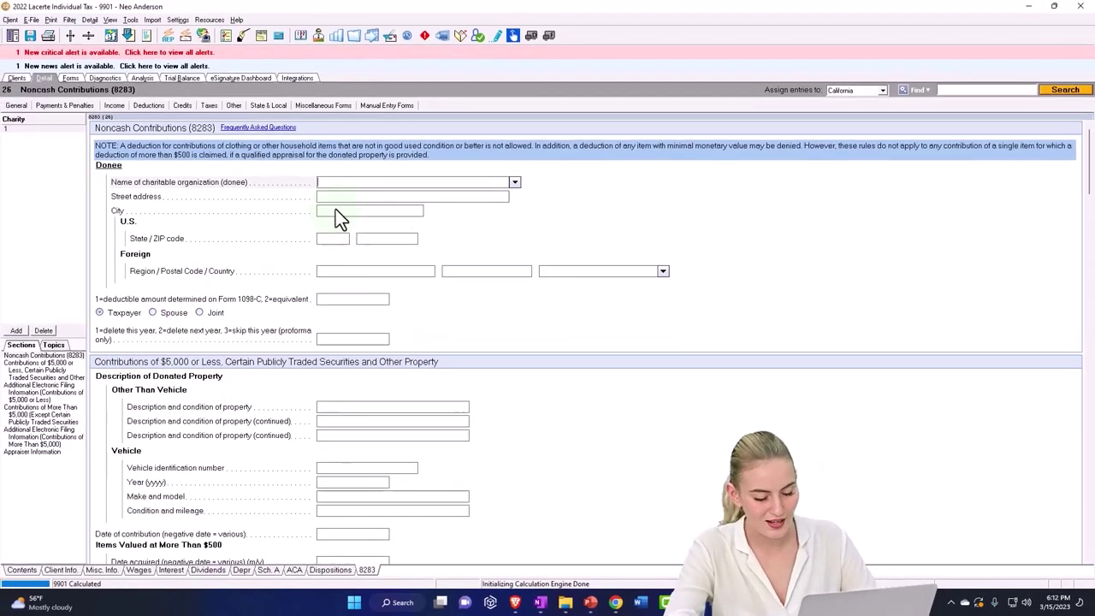
# Step: Enter Goodwill as the charitable organization, accepting its autofilled street, city, state and ZIP
pyautogui.click(341, 211)
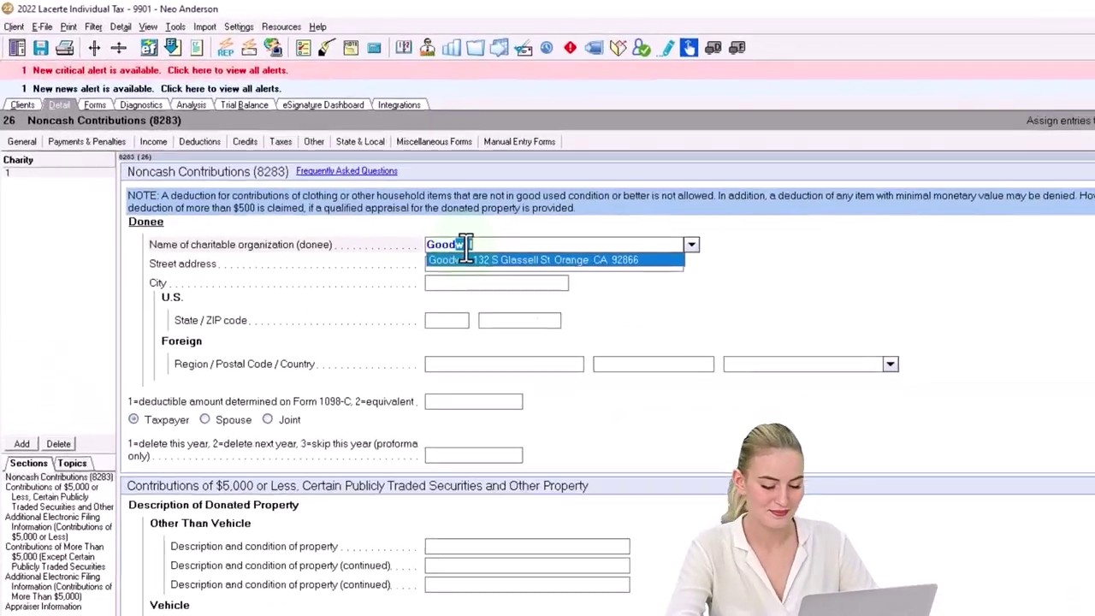
pyautogui.press('Return')
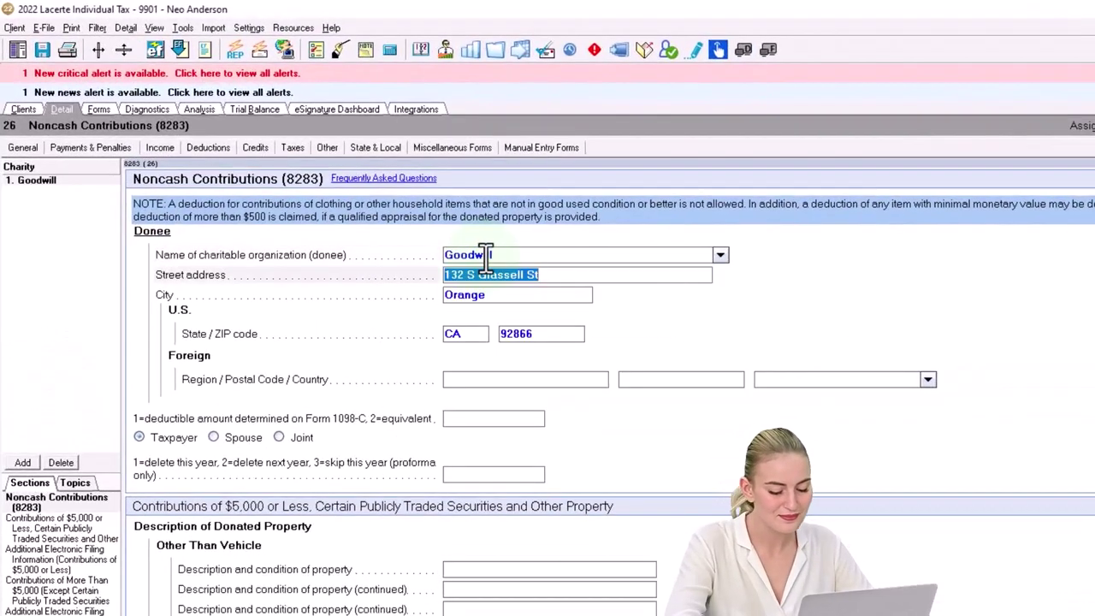
pyautogui.press('Tab')
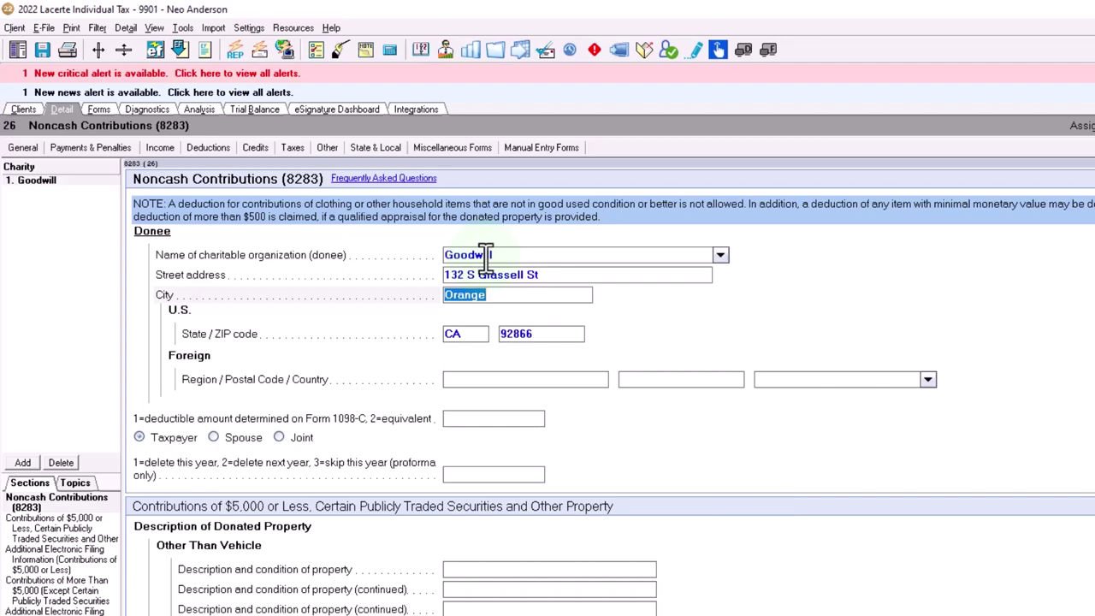
pyautogui.press('Tab')
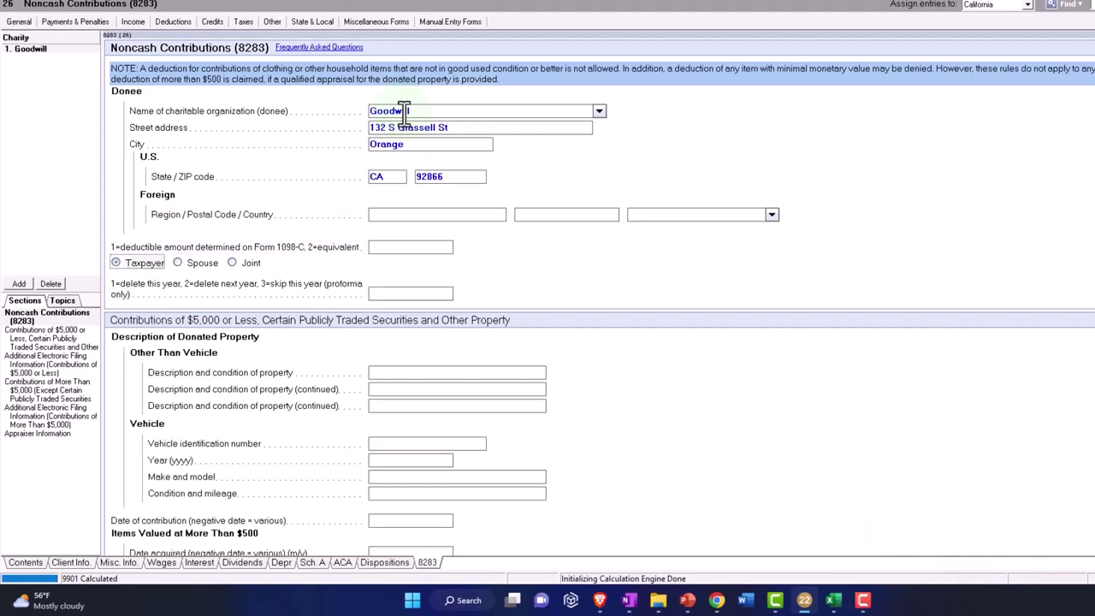
pyautogui.press('Tab')
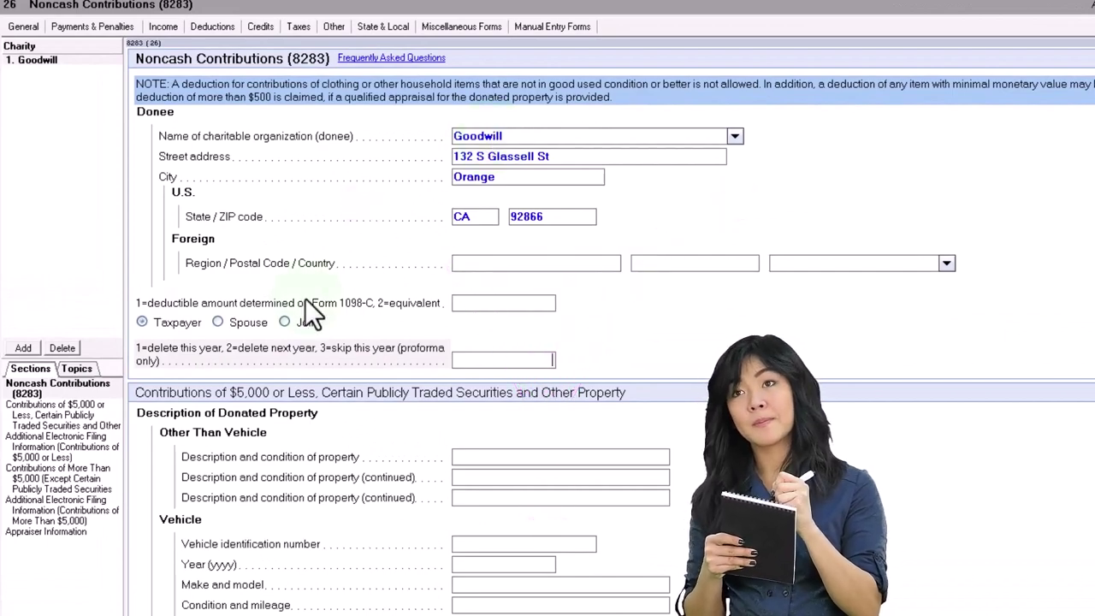
# Step: Describe the donated property as 'Household good'
pyautogui.press('Tab')
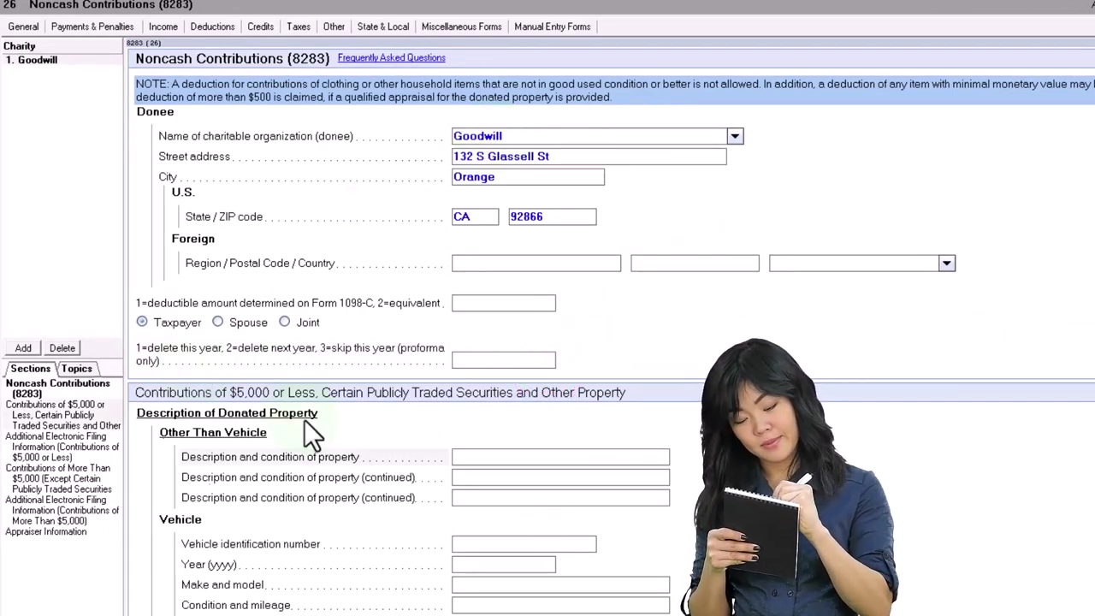
pyautogui.scroll(-2, 338, 432)
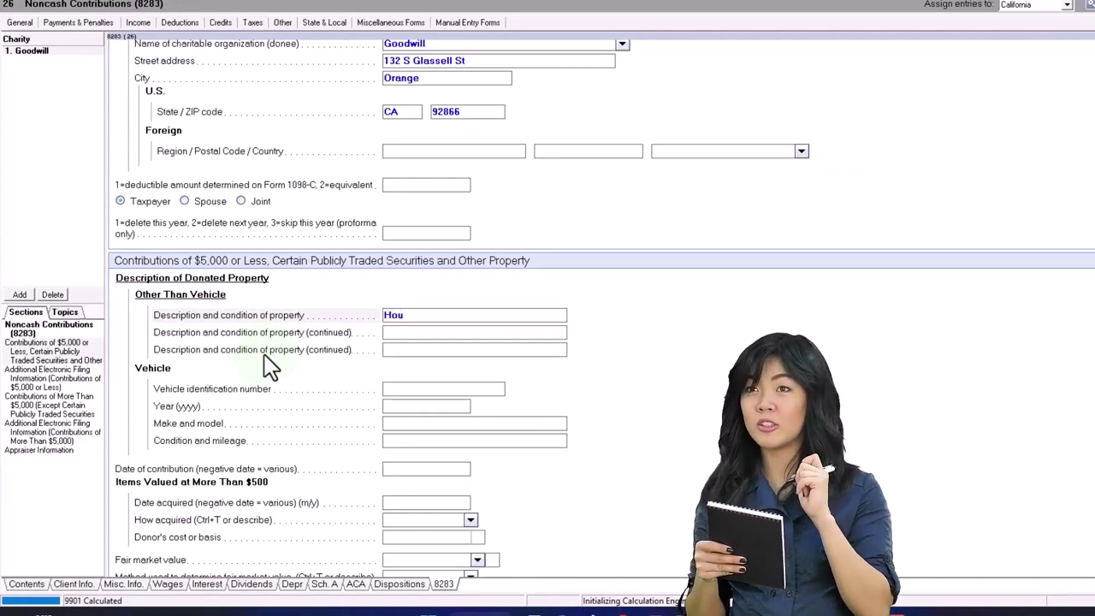
pyautogui.write('Household good')
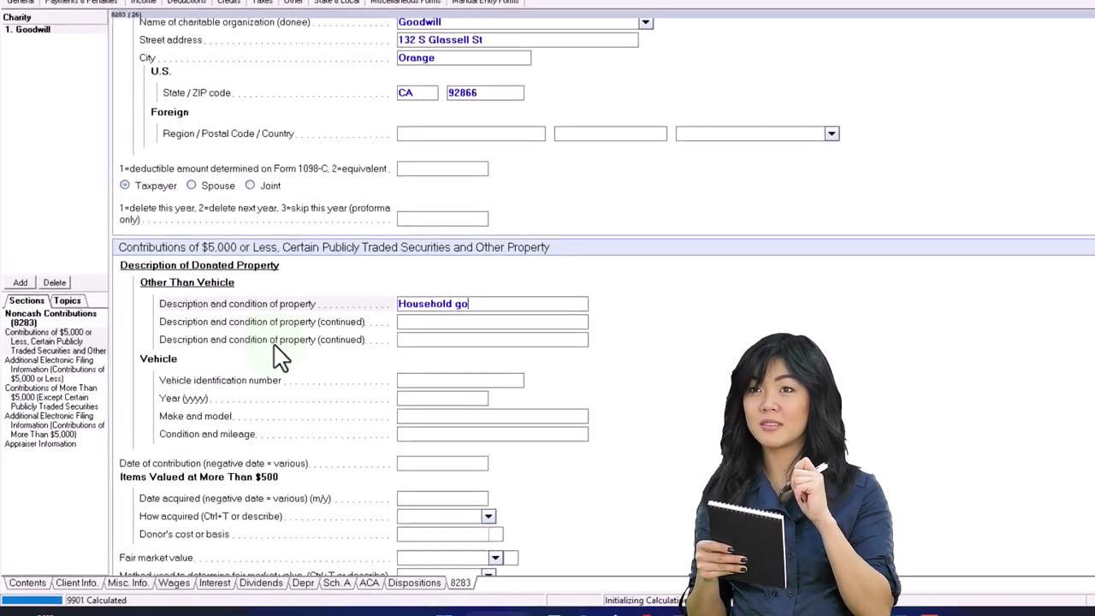
pyautogui.press('Tab')
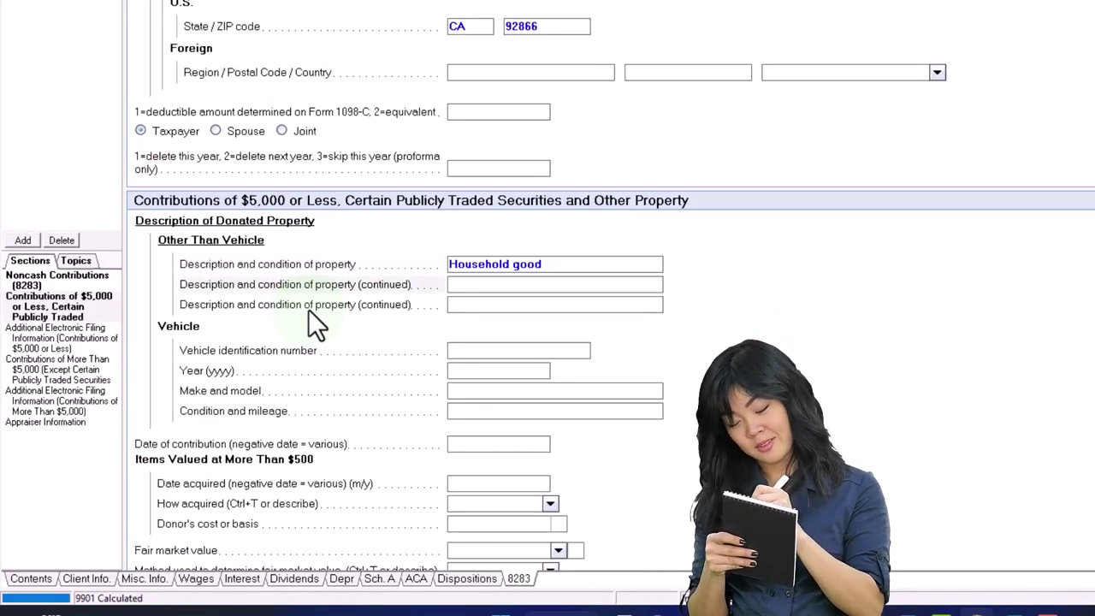
pyautogui.press('Tab')
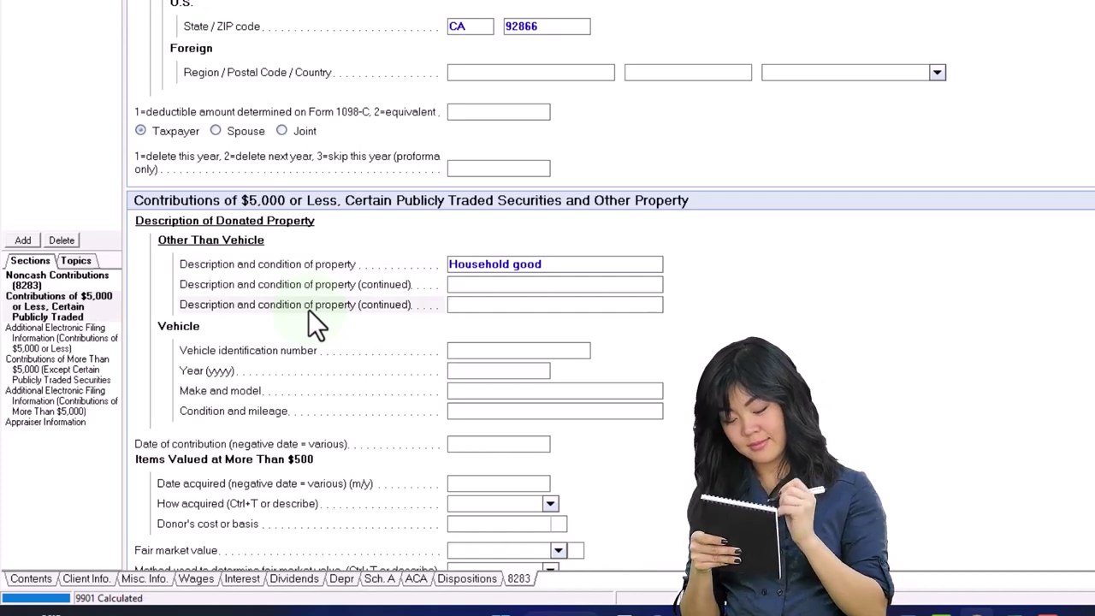
pyautogui.press('Tab')
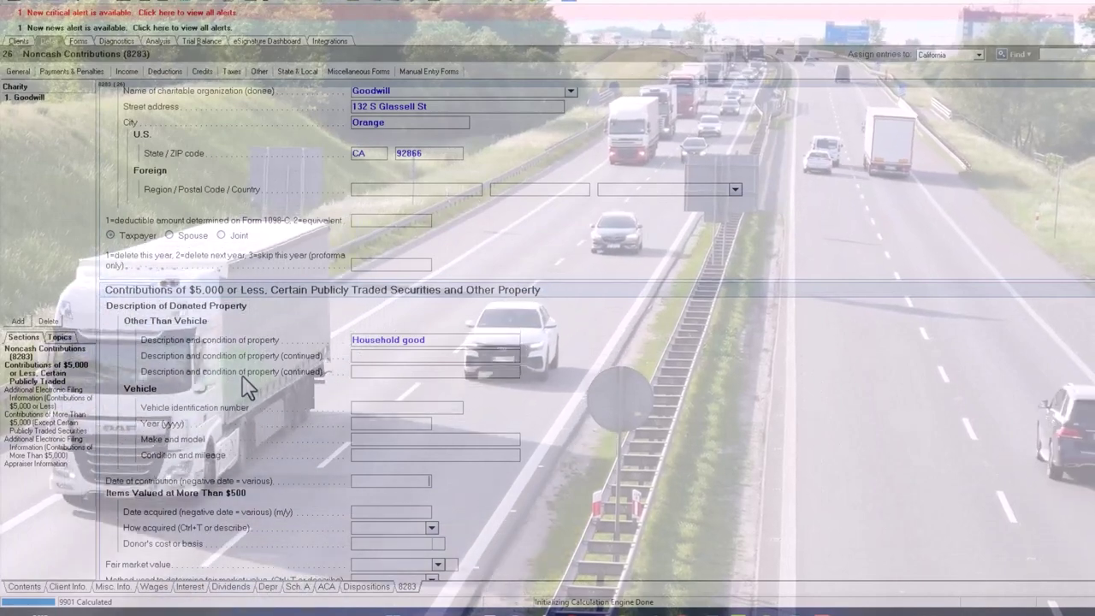
# Step: Set the contribution date to 6/6/2022 and date acquired to -1/2000 (various)
pyautogui.write('0606')
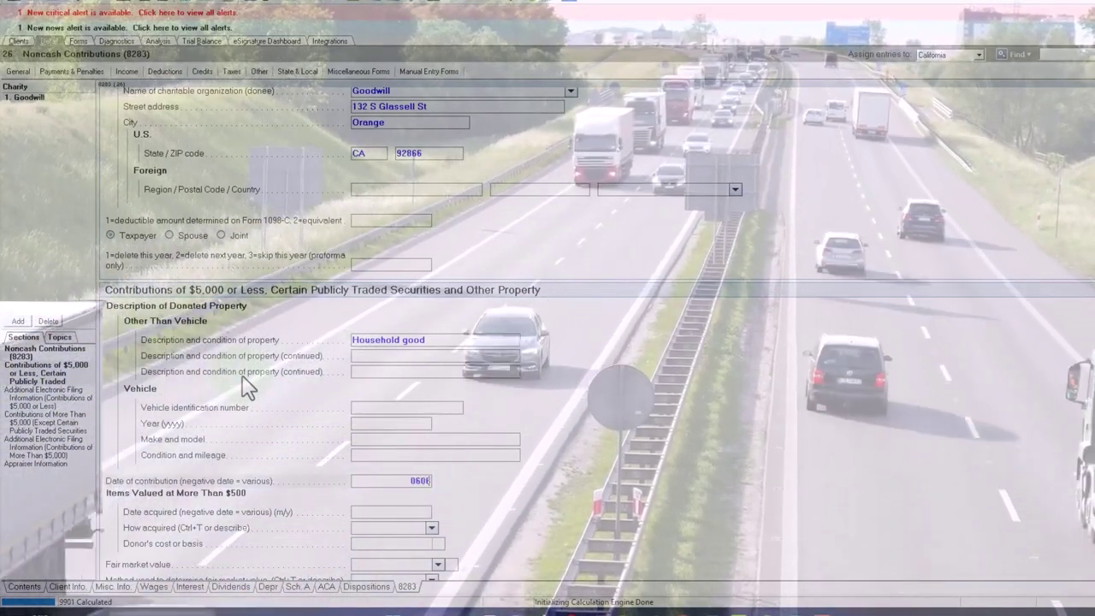
pyautogui.press('Return')
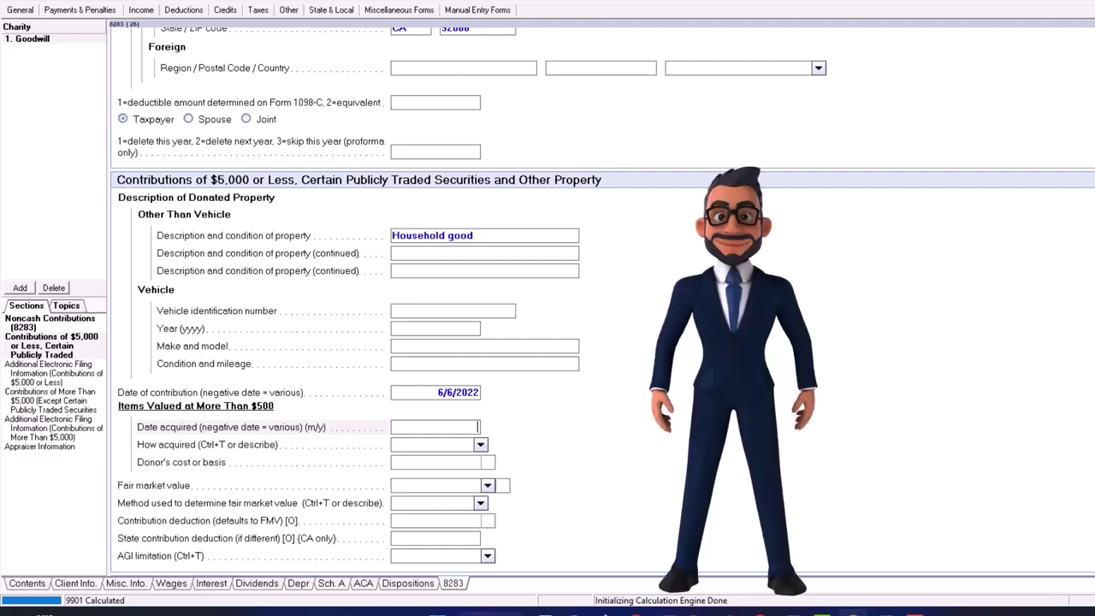
pyautogui.write('-0100')
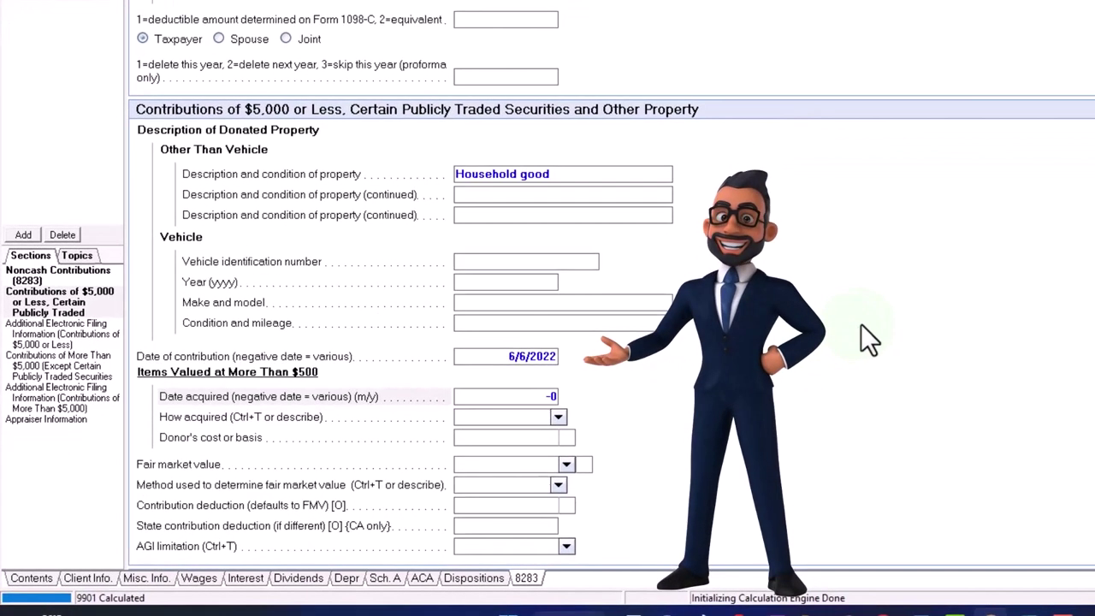
pyautogui.press('Tab')
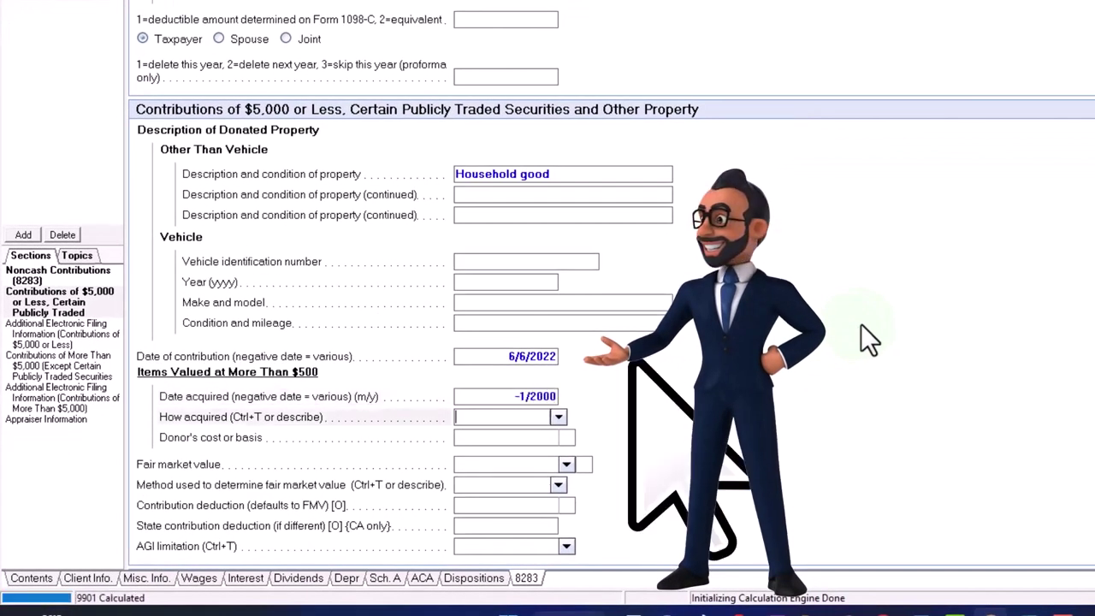
pyautogui.scroll(-1, 860, 324)
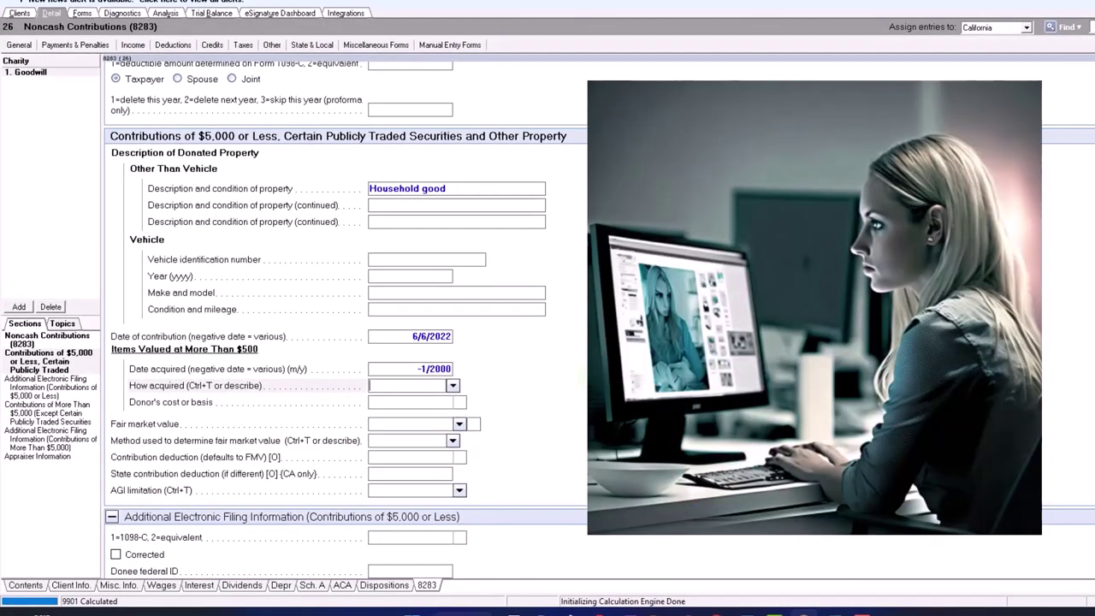
# Step: Record the goods as acquired by Purchase with a donor's cost basis of 2,000
pyautogui.click(454, 386)
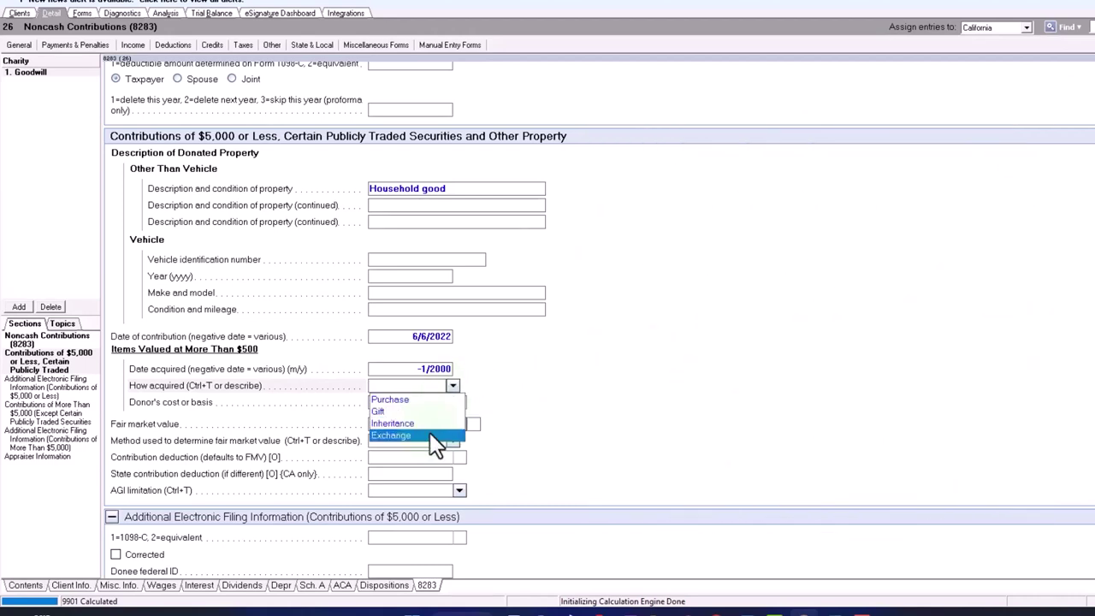
pyautogui.click(417, 400)
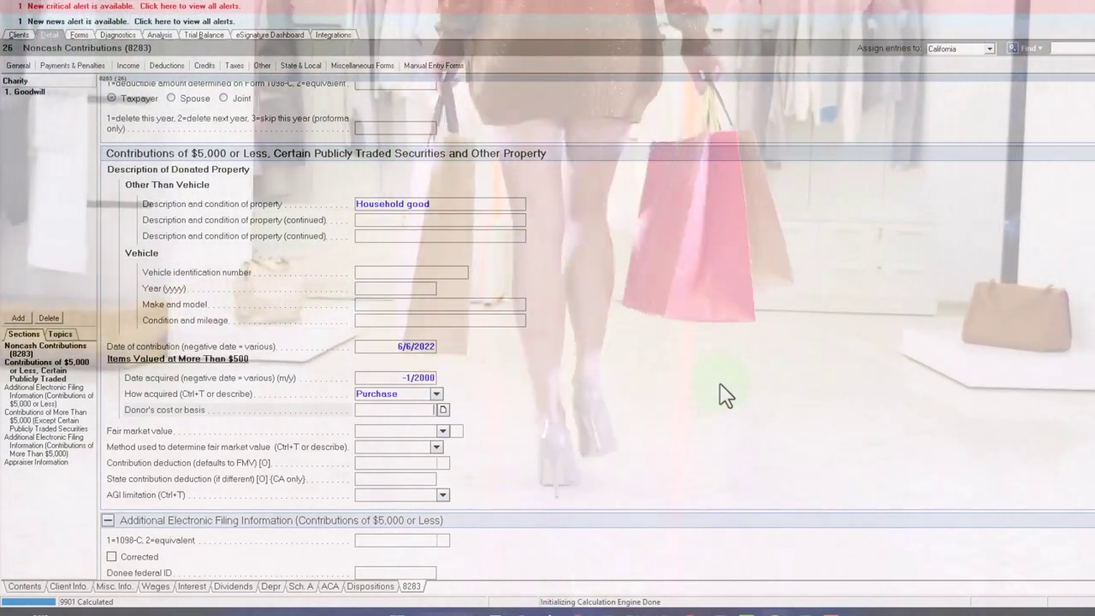
pyautogui.write('2000')
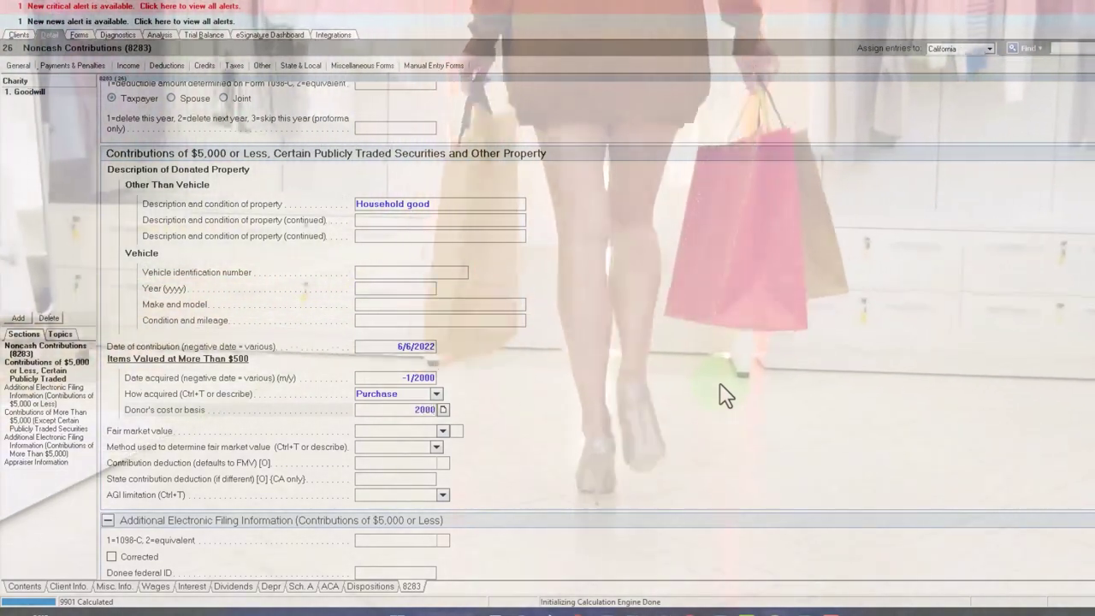
pyautogui.press('Tab')
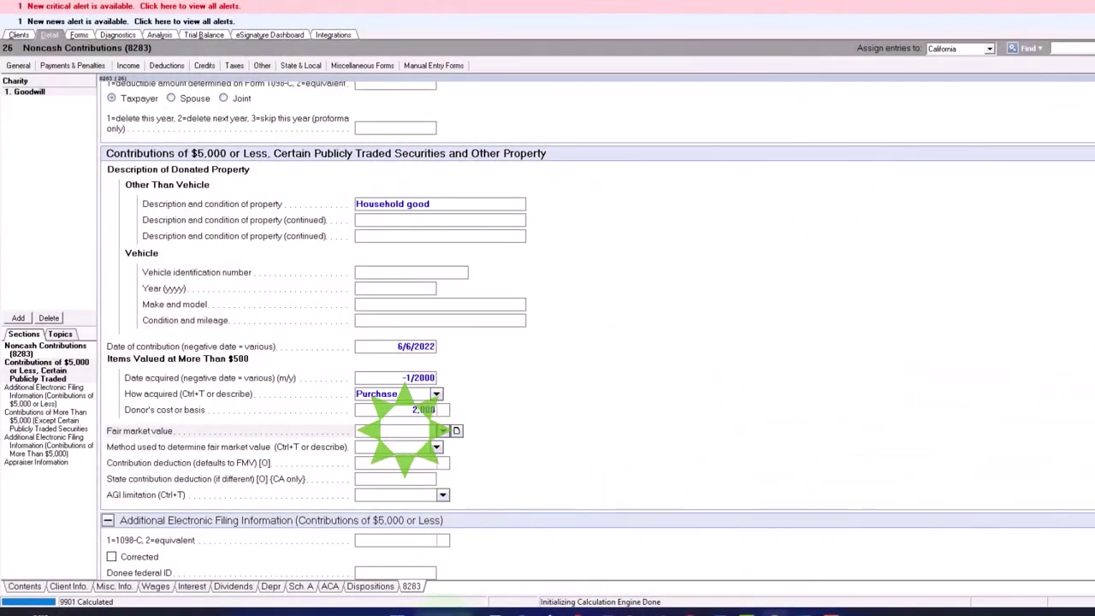
pyautogui.click(446, 614)
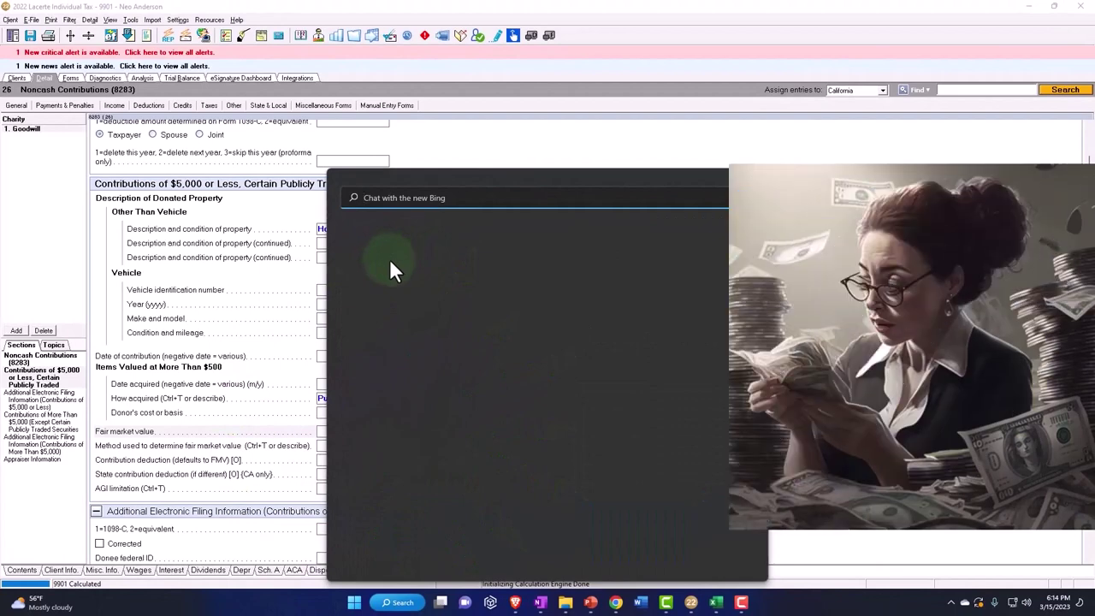
# Step: Compute 2000/5 = 400 in Calculator beside the form to estimate fair market value
pyautogui.click(377, 252)
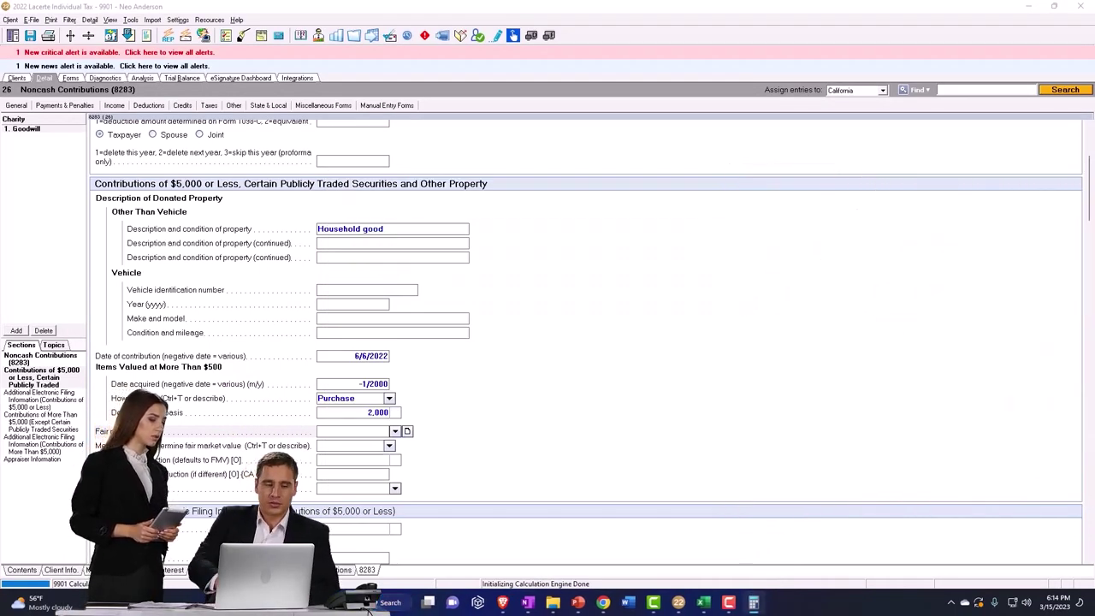
pyautogui.moveTo(897, 188); pyautogui.dragTo(748, 212)
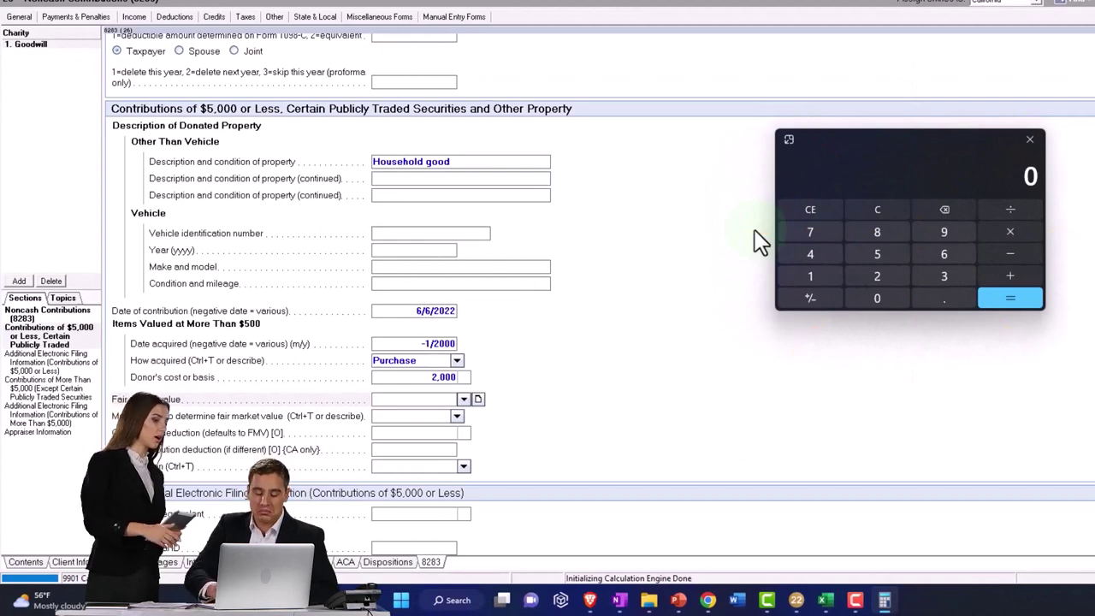
pyautogui.write('2000')
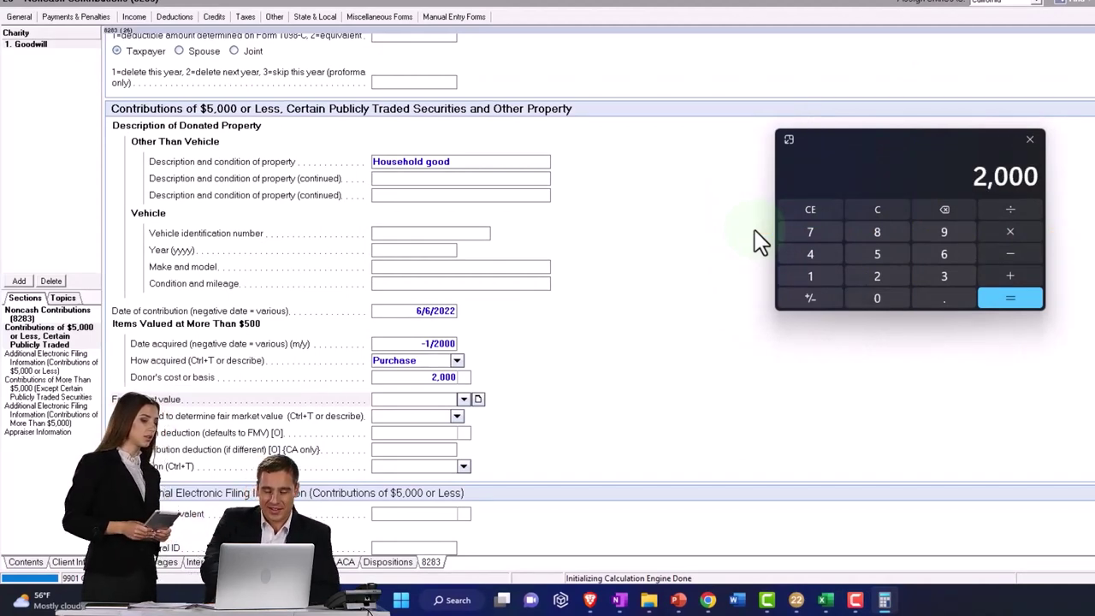
pyautogui.write('/5')
pyautogui.press('Return')
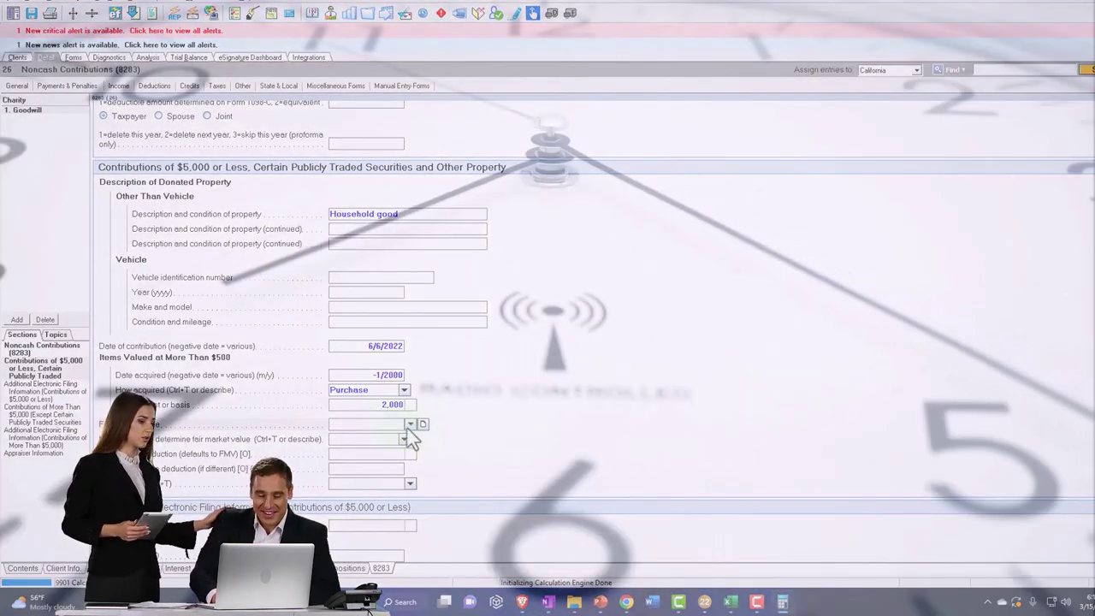
pyautogui.click(409, 426)
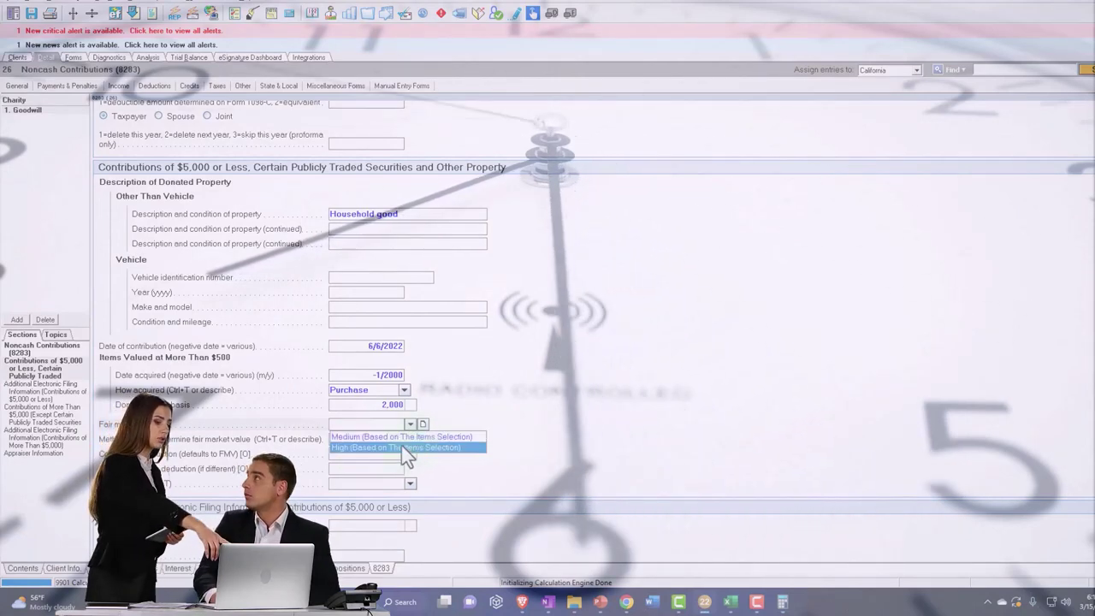
# Step: Record the household goods' fair market value as 400, determined by Thrift Shop Value
pyautogui.click(401, 438)
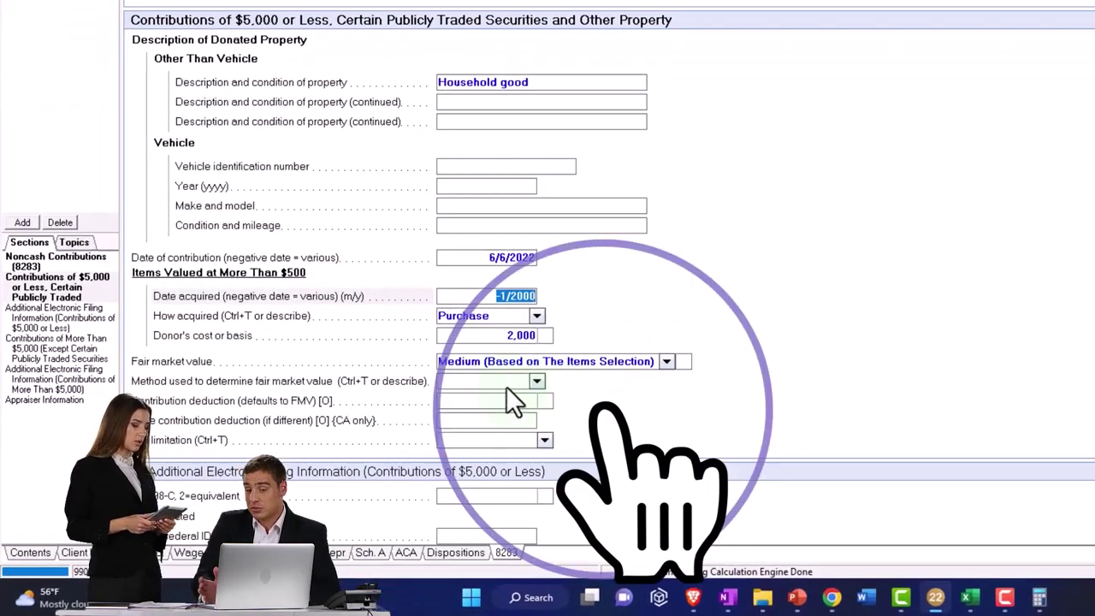
pyautogui.click(537, 382)
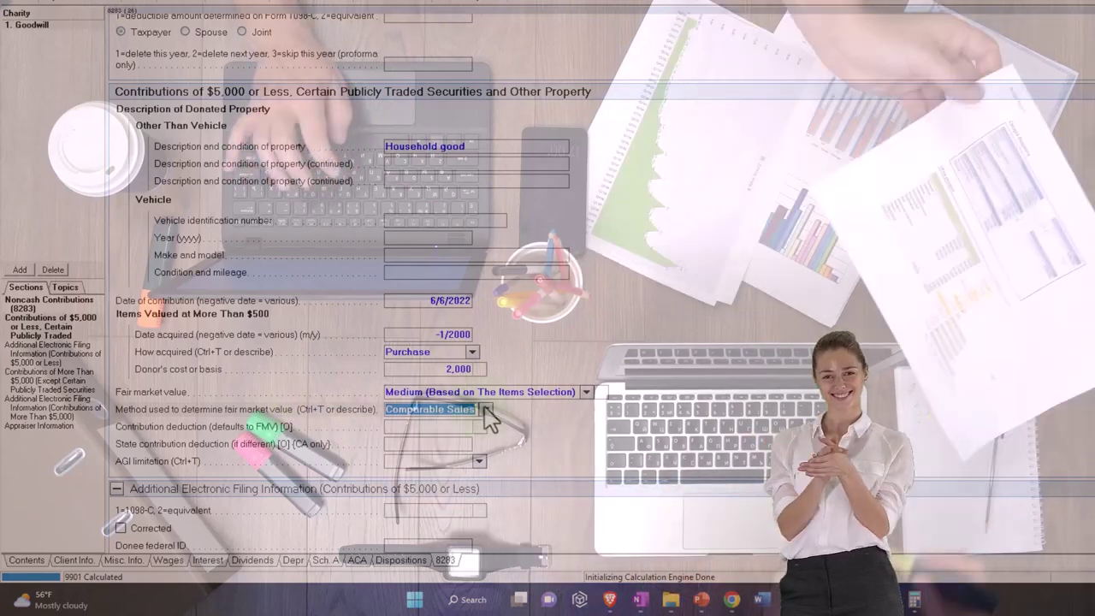
pyautogui.click(485, 409)
pyautogui.click(453, 460)
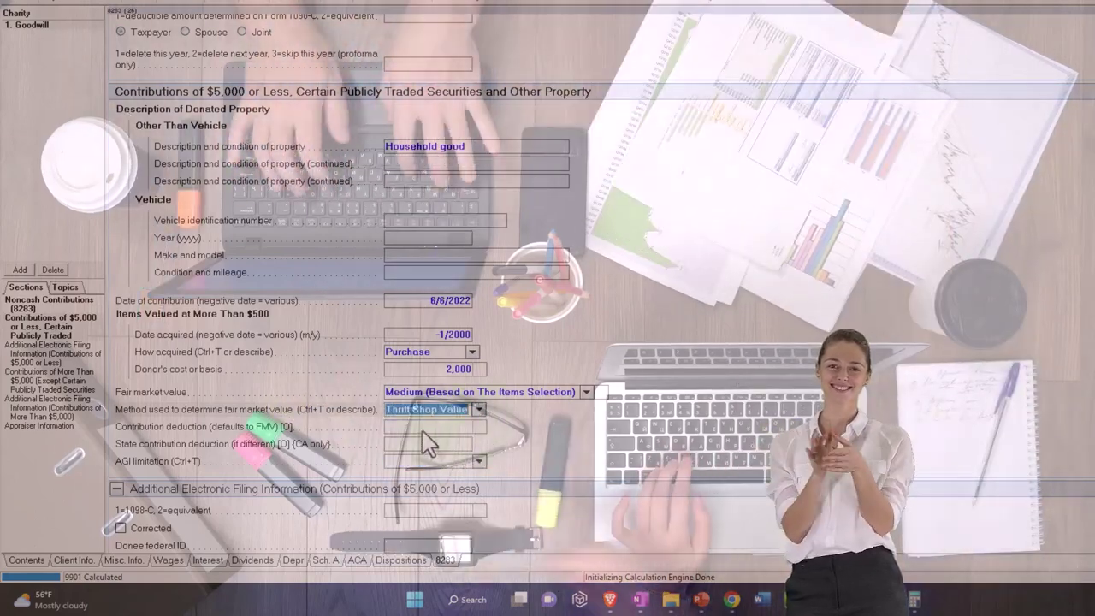
pyautogui.click(422, 430)
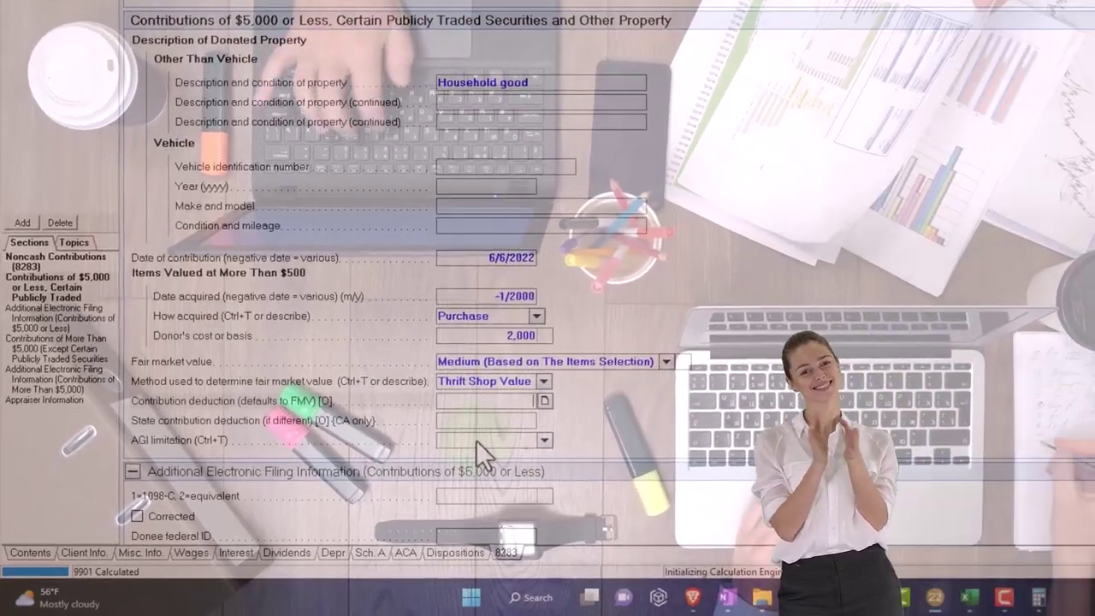
pyautogui.scroll(-2, 482, 442)
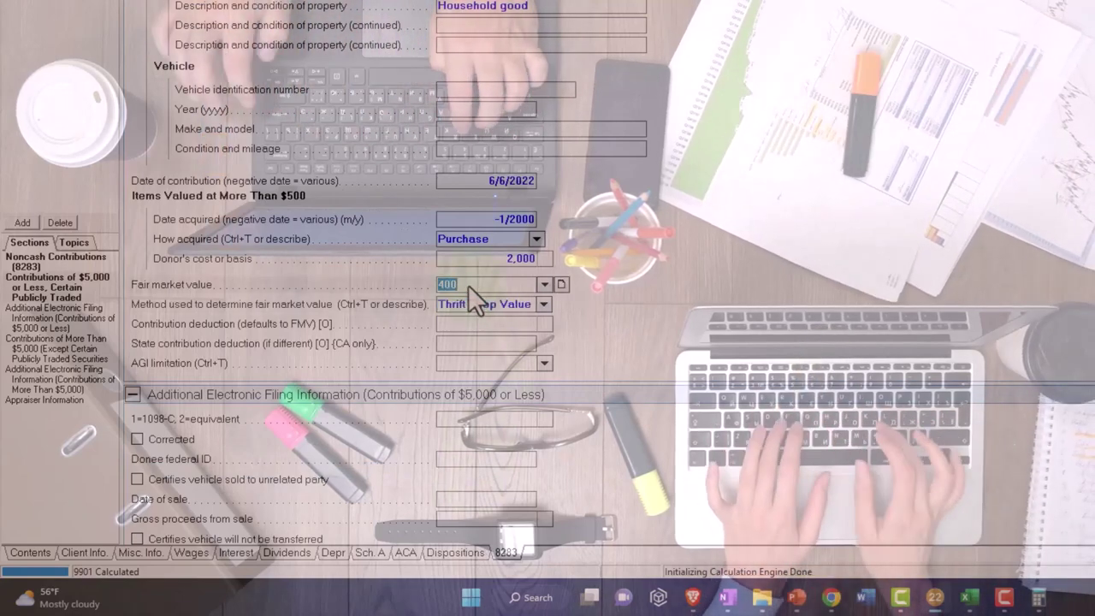
pyautogui.press('Tab')
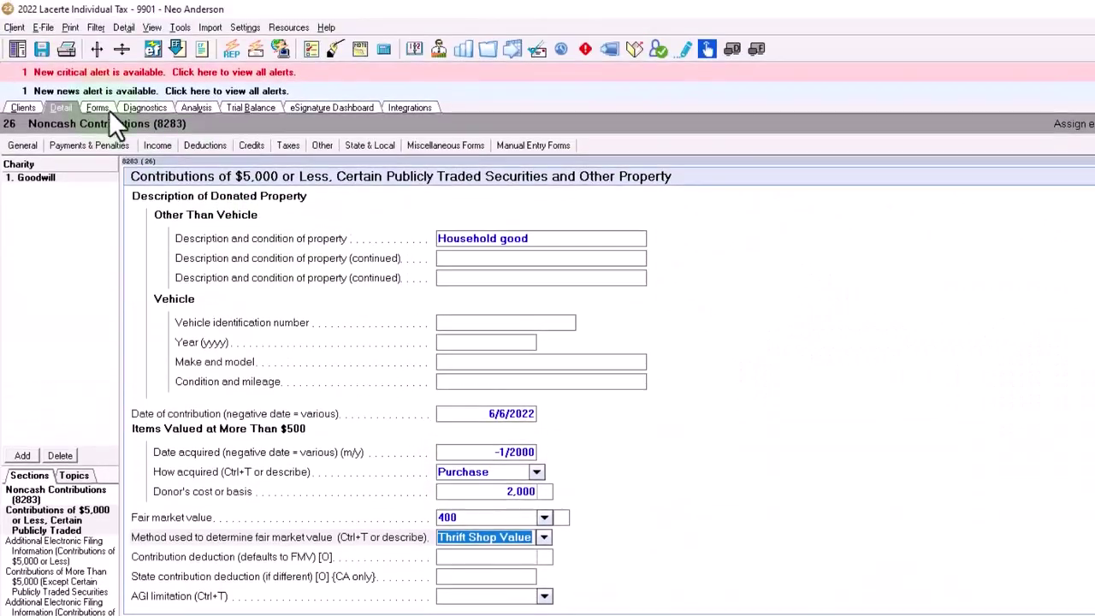
# Step: Check Form 8283 Section A's date, 2,000 cost and 400 value, then bring up Schedule A
pyautogui.click(108, 108)
pyautogui.scroll(5, 477, 366)
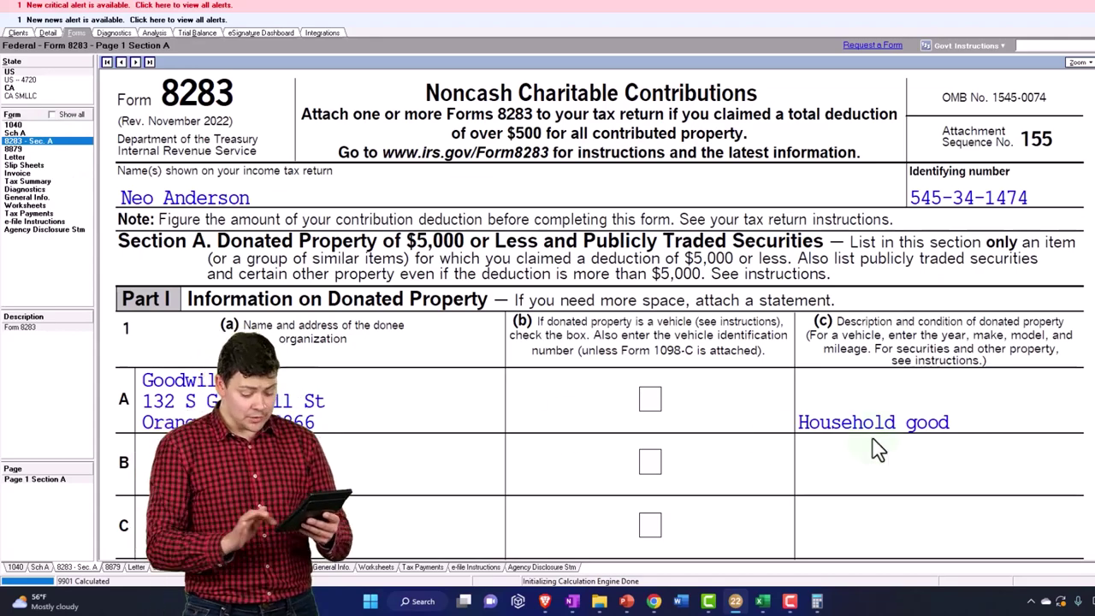
pyautogui.scroll(-5, 890, 451)
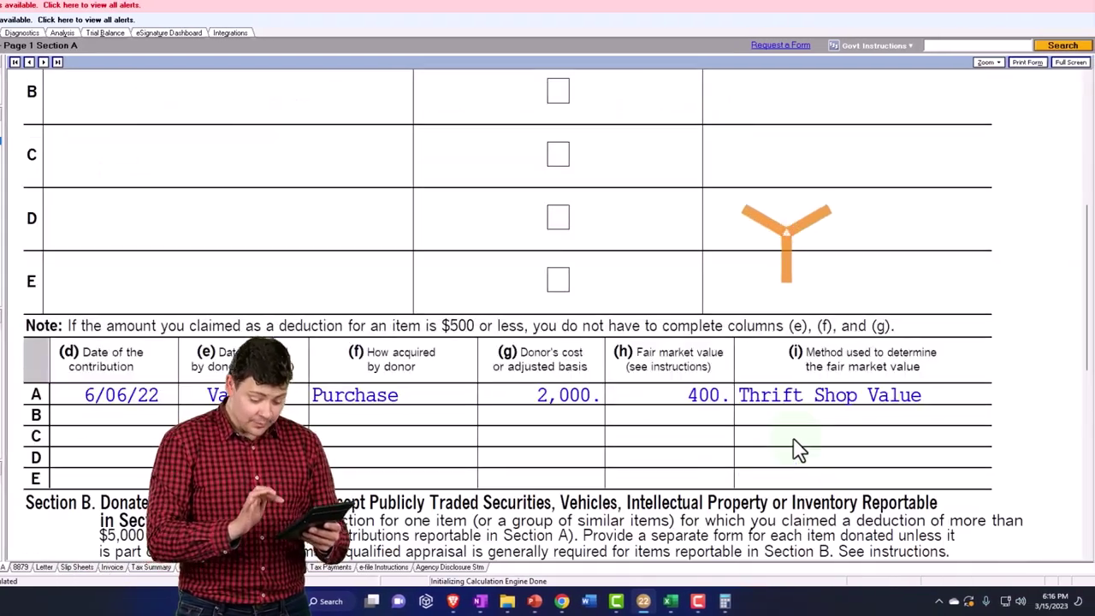
pyautogui.scroll(-1, 794, 449)
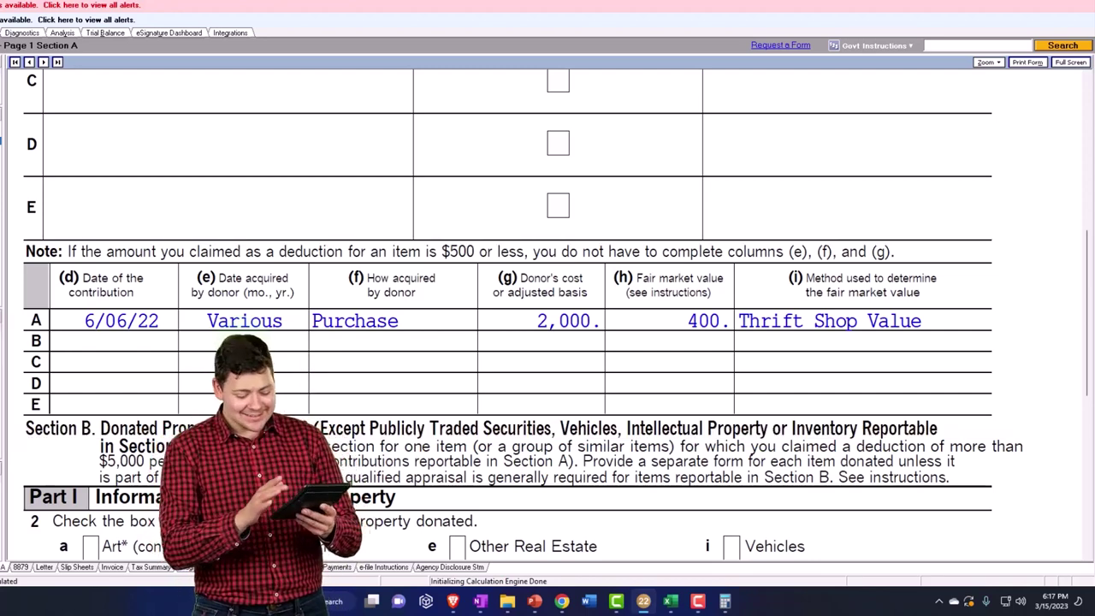
pyautogui.click(299, 333)
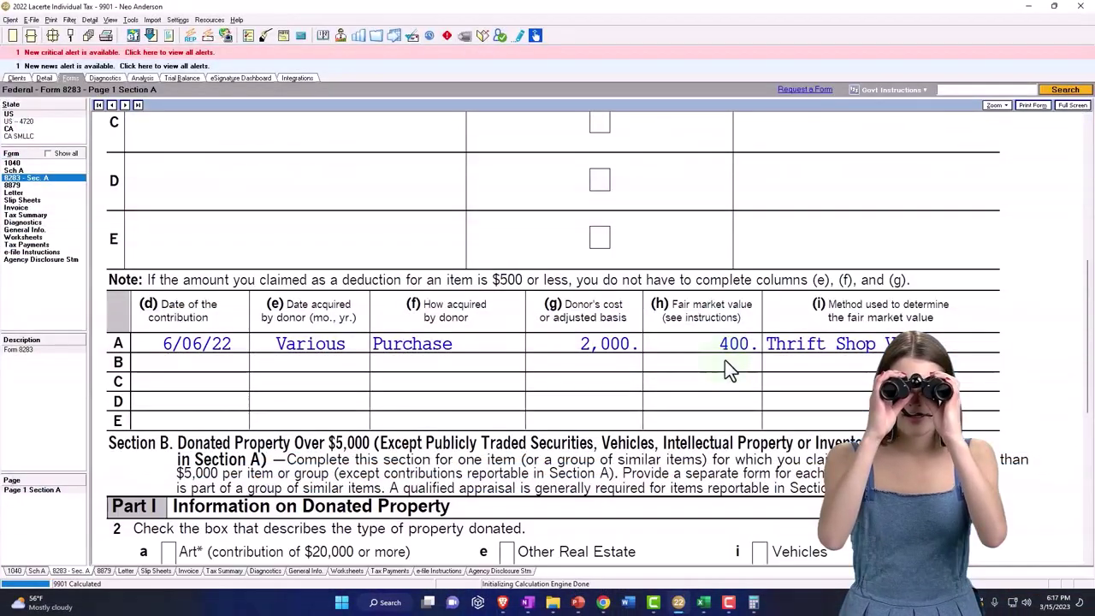
pyautogui.scroll(-2, 725, 360)
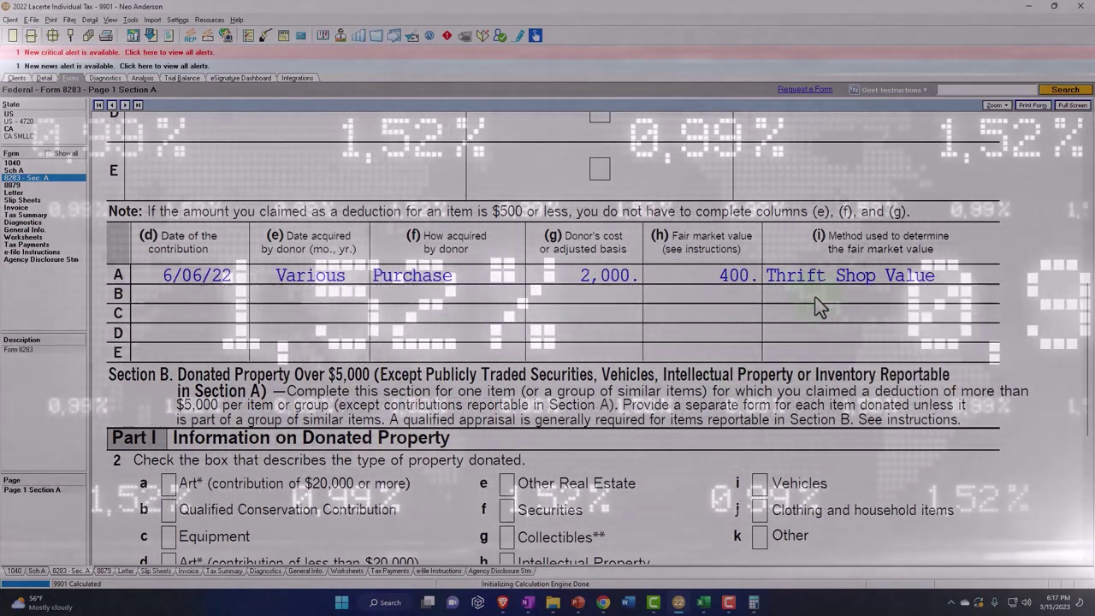
pyautogui.scroll(-3, 815, 297)
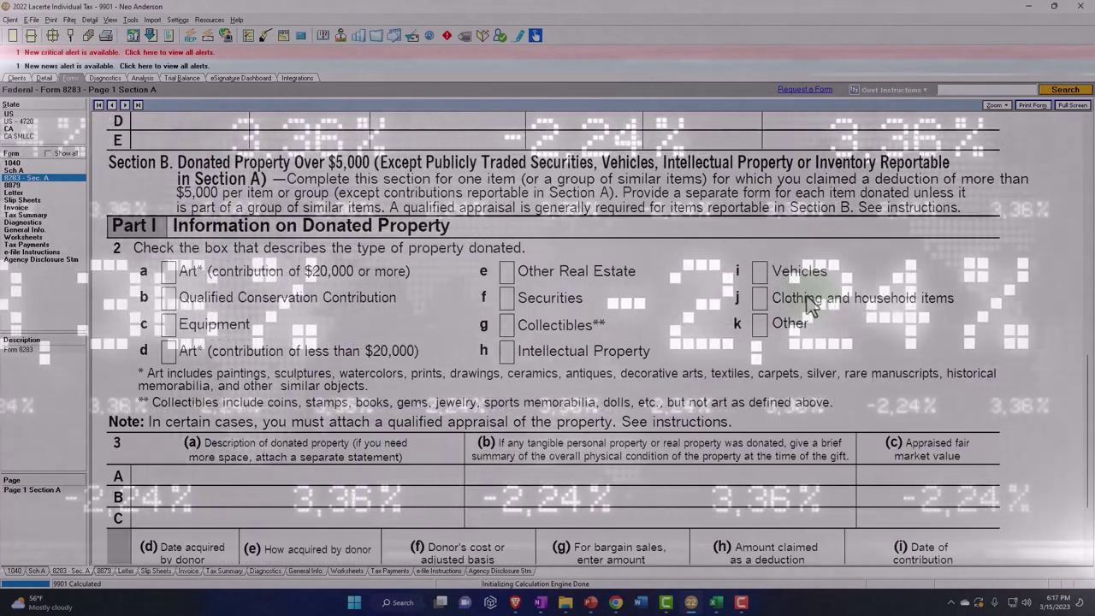
pyautogui.click(13, 170)
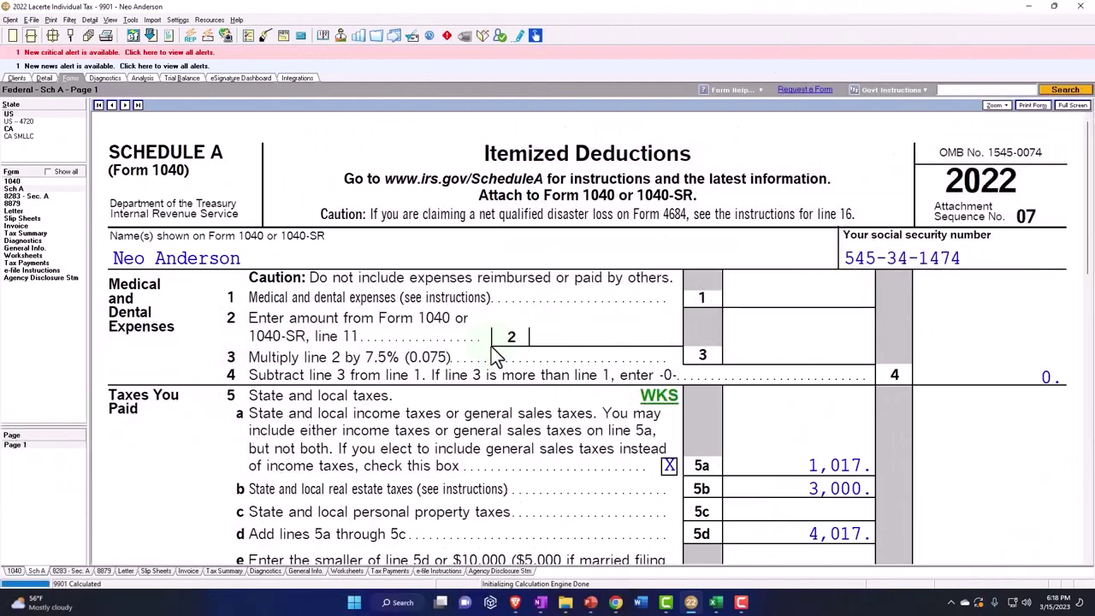
# Step: Change the Goodwill donation's fair market value from 400 to 600
pyautogui.scroll(-10, 494, 352)
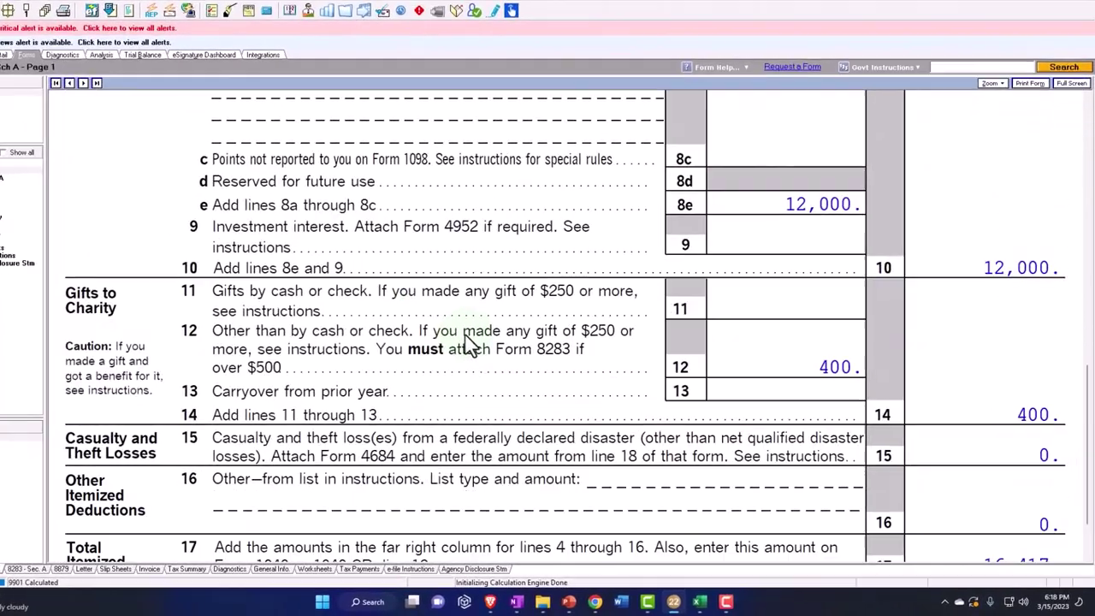
pyautogui.scroll(-2, 467, 342)
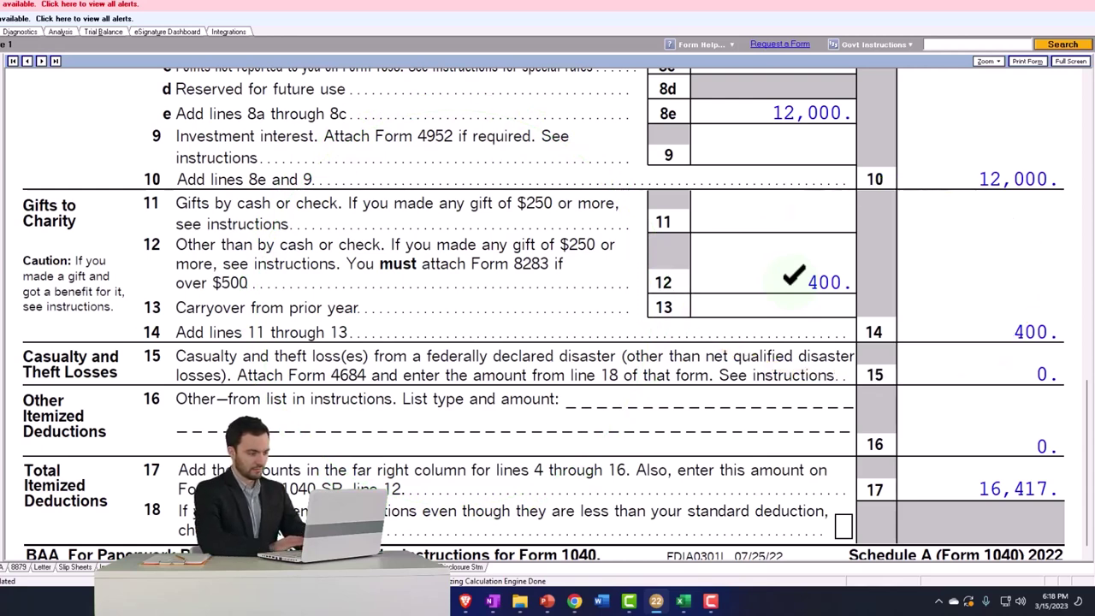
pyautogui.click(53, 35)
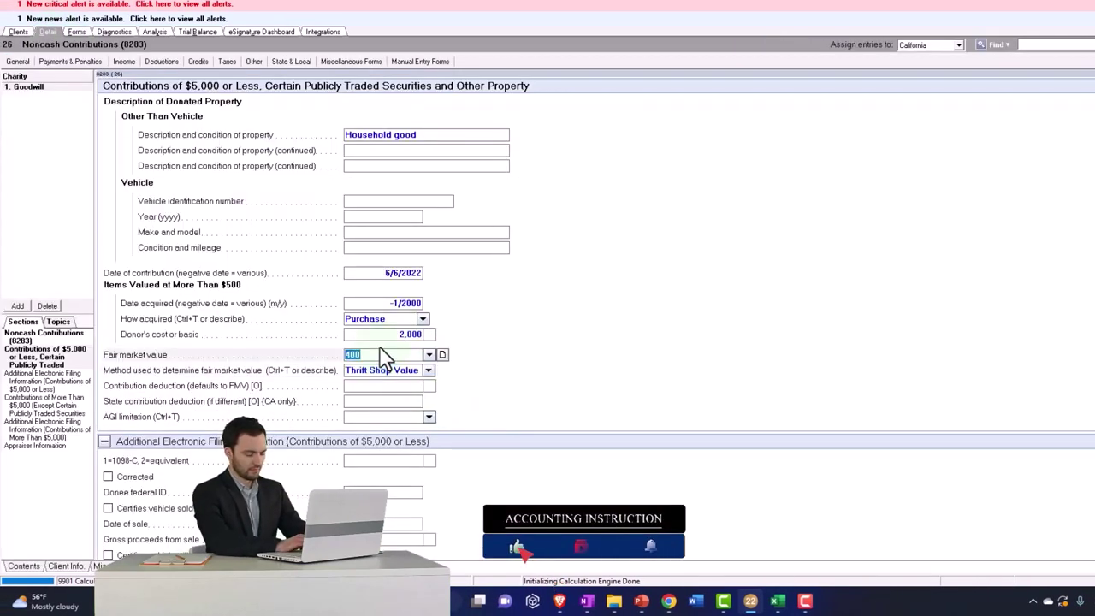
pyautogui.write('600')
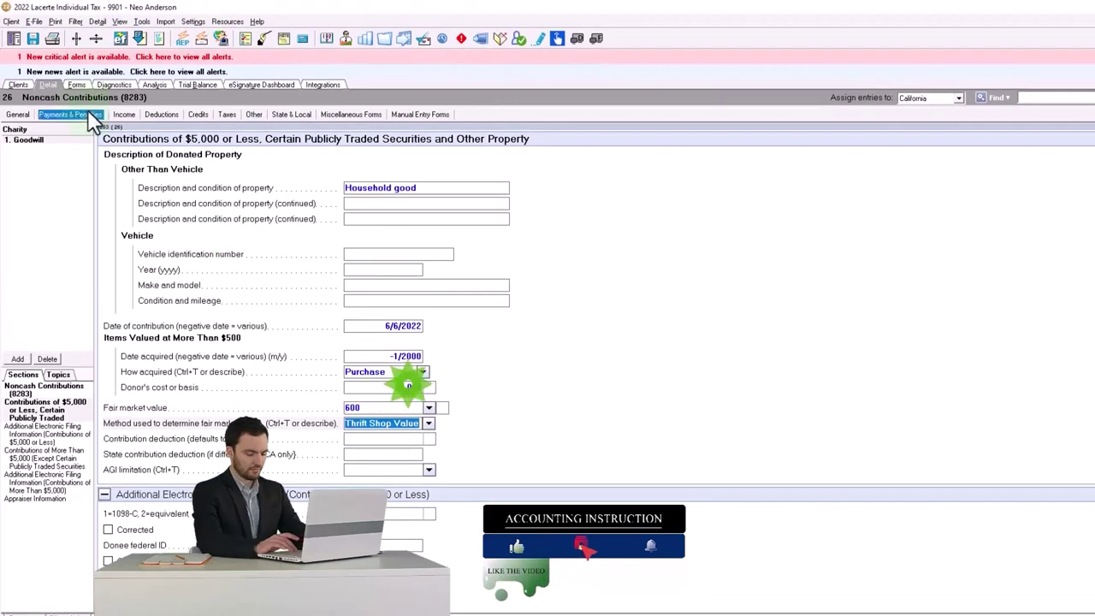
pyautogui.click(77, 85)
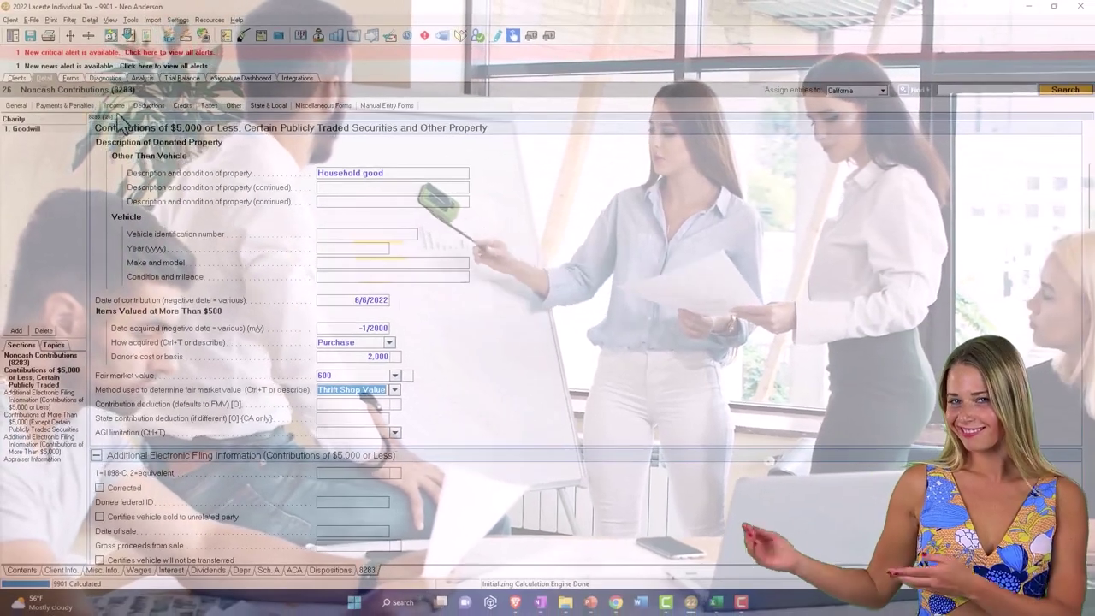
# Step: Enter 80,000 under the Federal 50% limitation on Itemized Deductions and view Schedule A
pyautogui.click(114, 106)
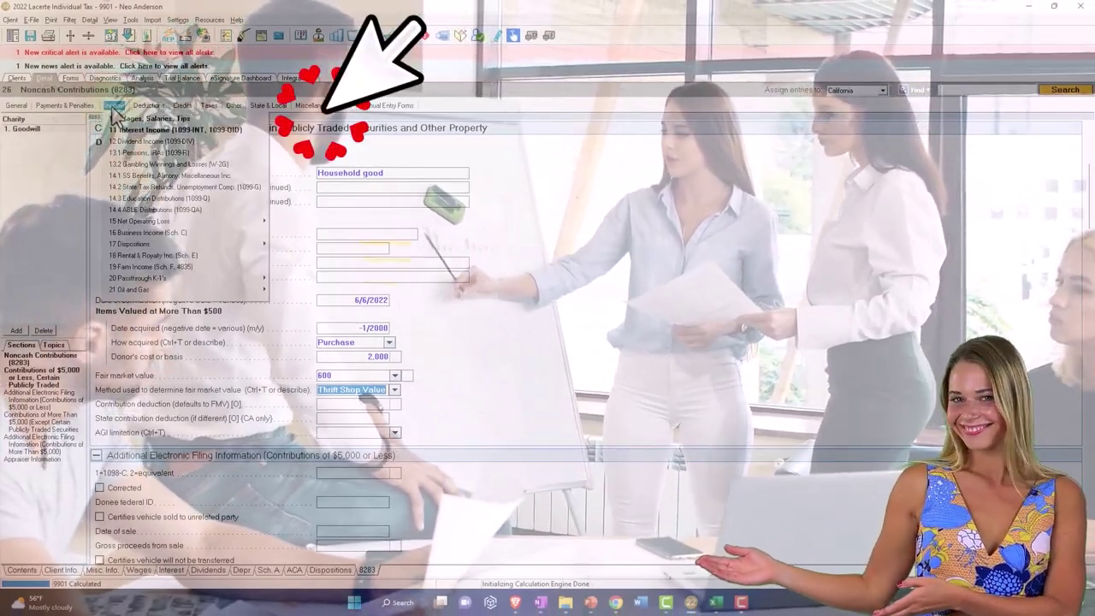
pyautogui.click(171, 160)
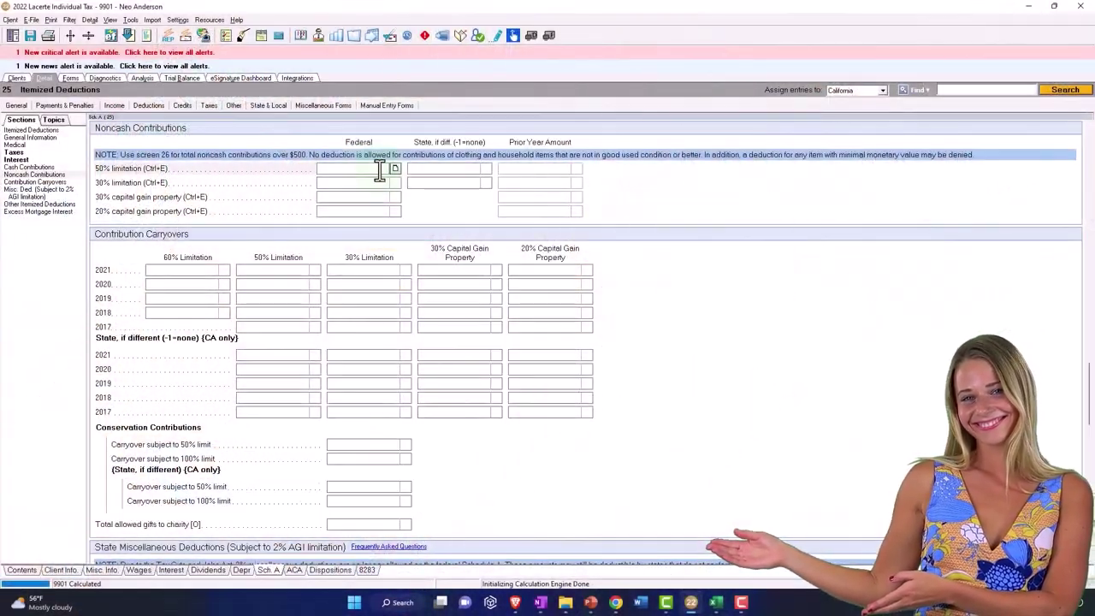
pyautogui.write('80000')
pyautogui.press('Tab')
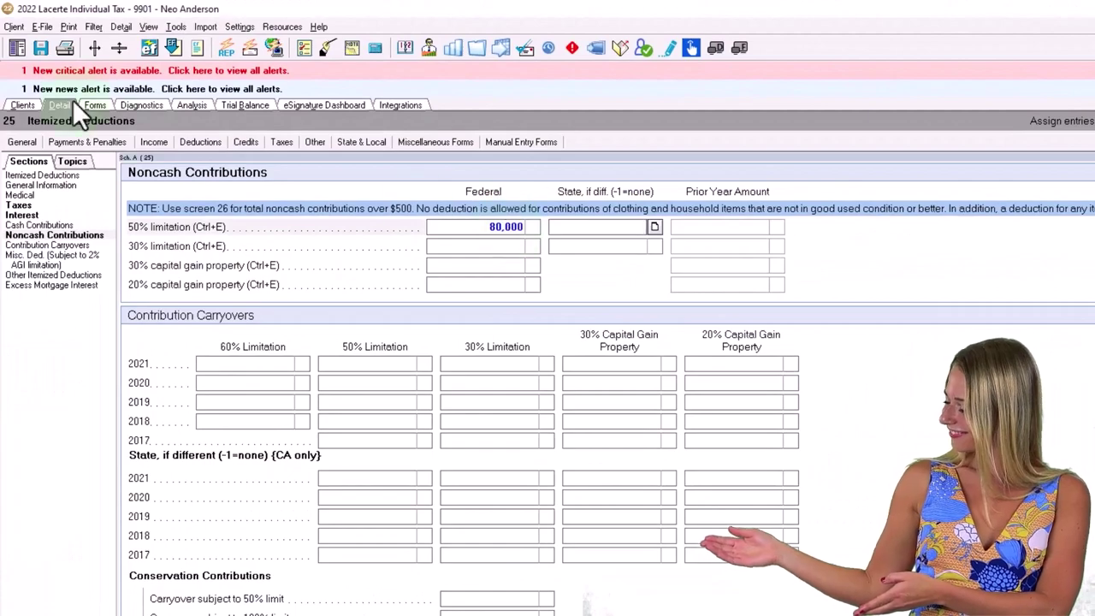
pyautogui.click(86, 104)
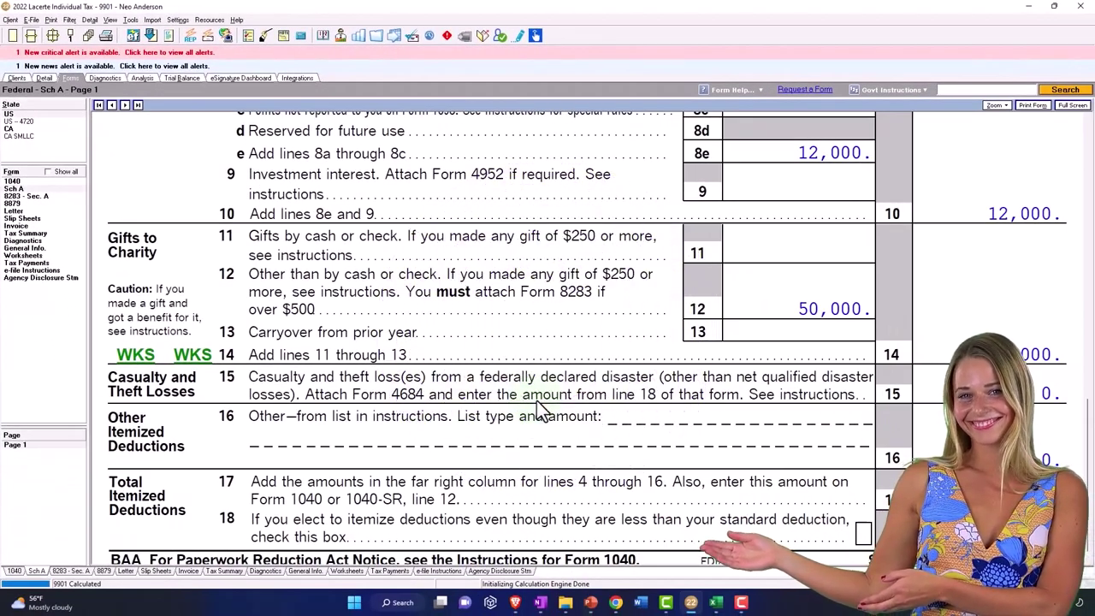
pyautogui.scroll(2, 584, 397)
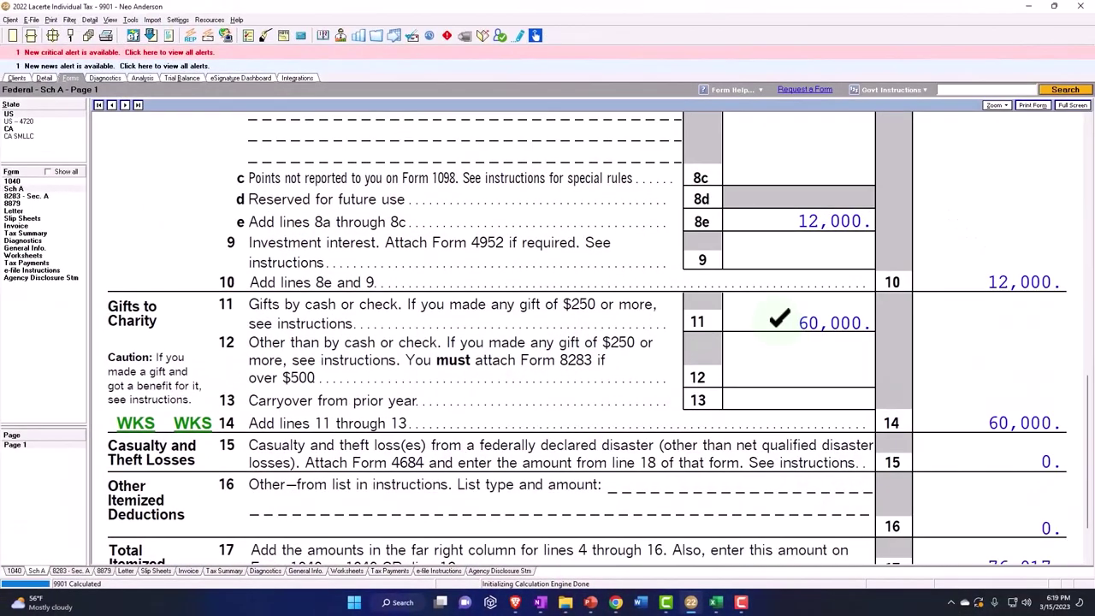
pyautogui.doubleClick(791, 332)
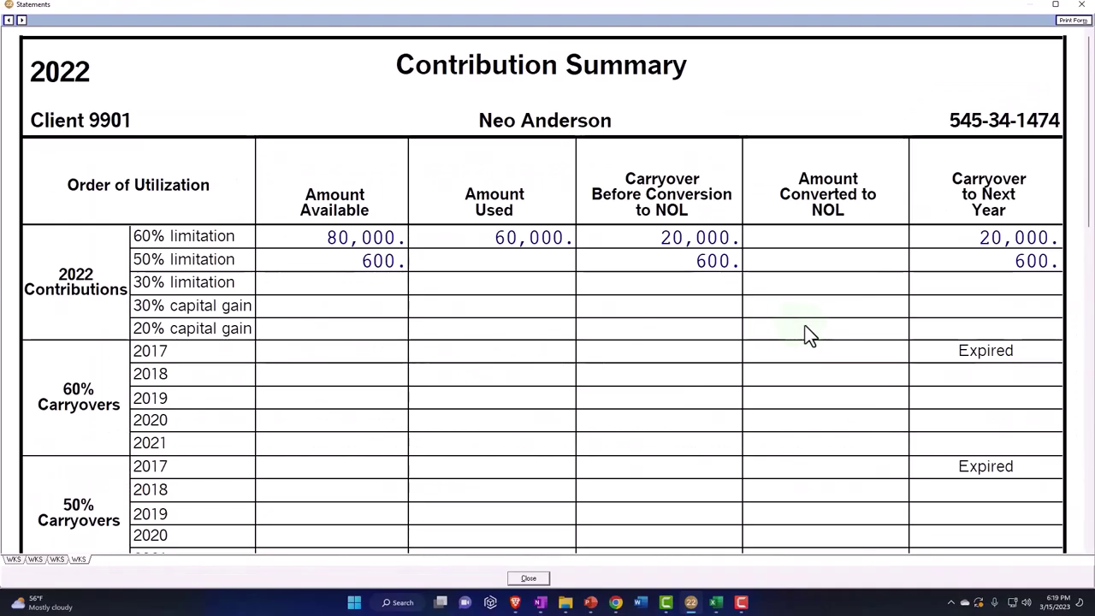
pyautogui.click(332, 266)
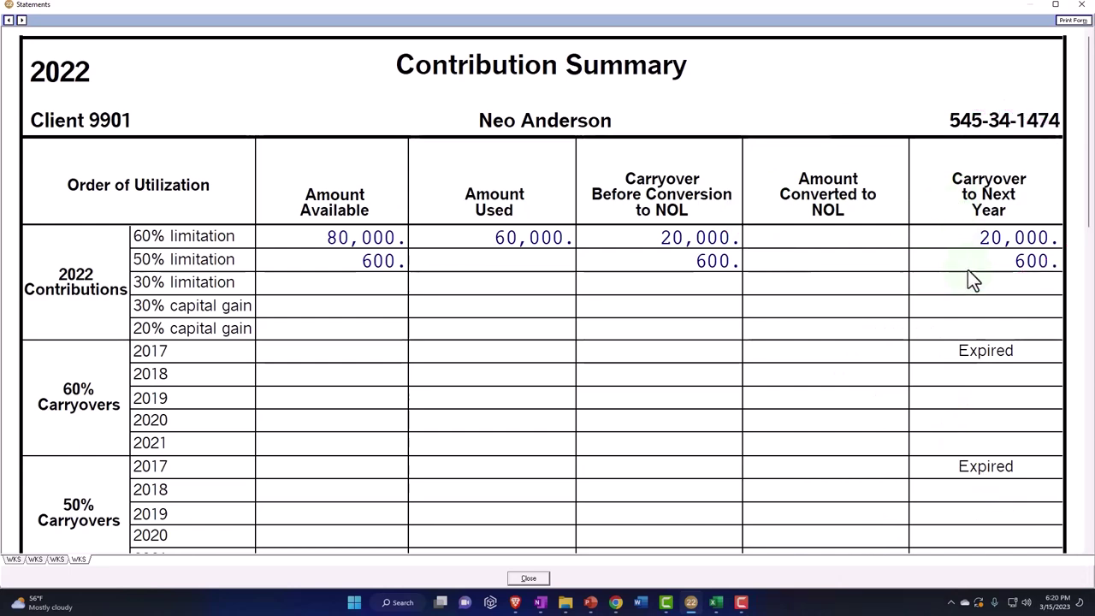
# Step: Close the Contribution Summary, review Schedule A lines 11–14, and return to Itemized Deductions
pyautogui.click(1083, 7)
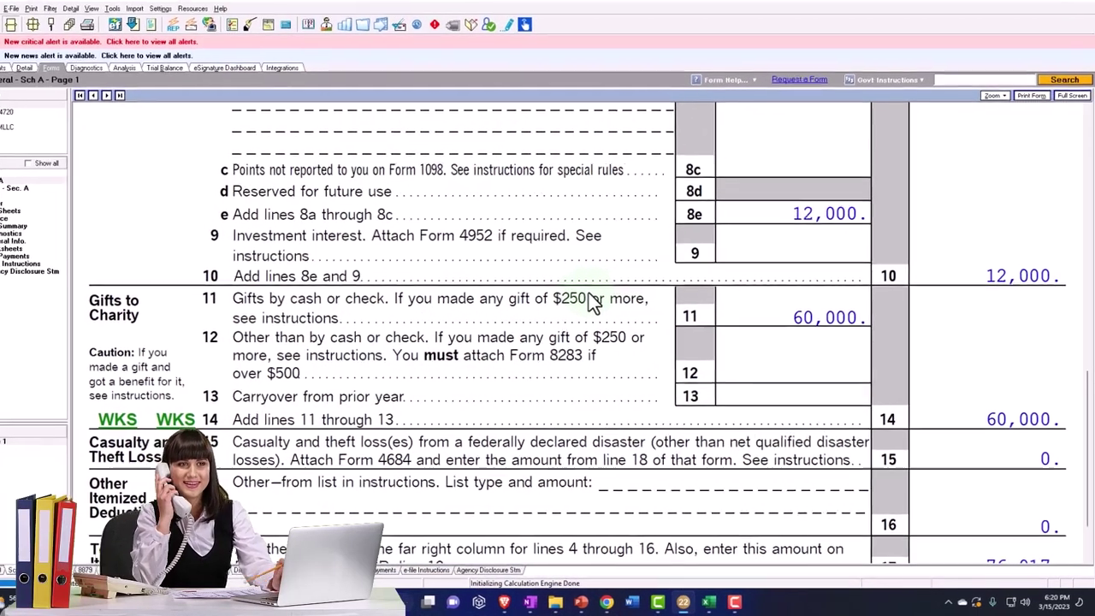
pyautogui.scroll(2, 532, 383)
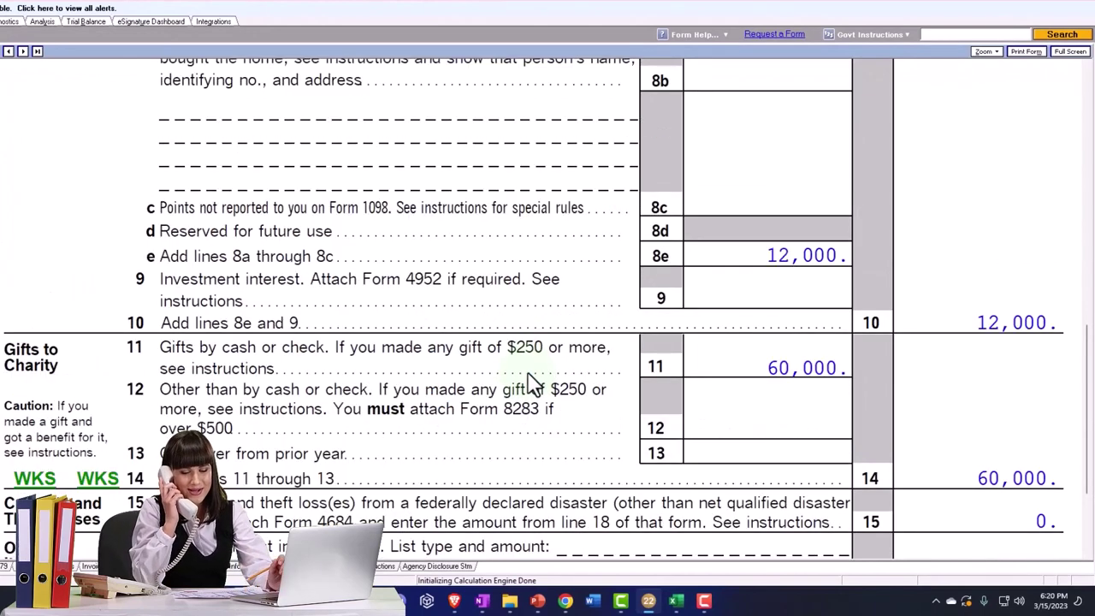
pyautogui.click(532, 383)
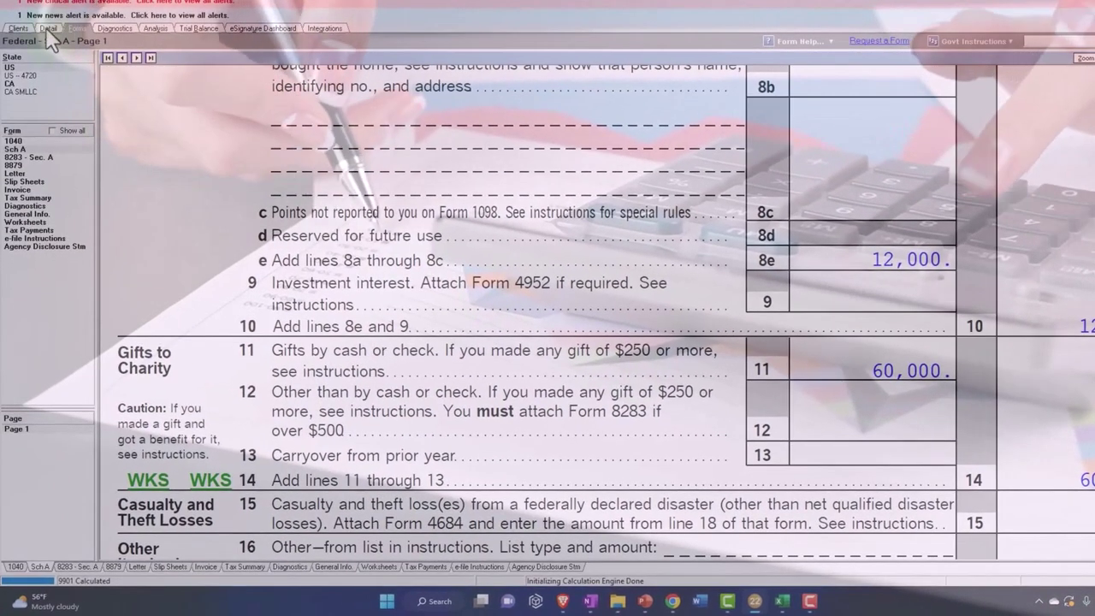
pyautogui.click(48, 28)
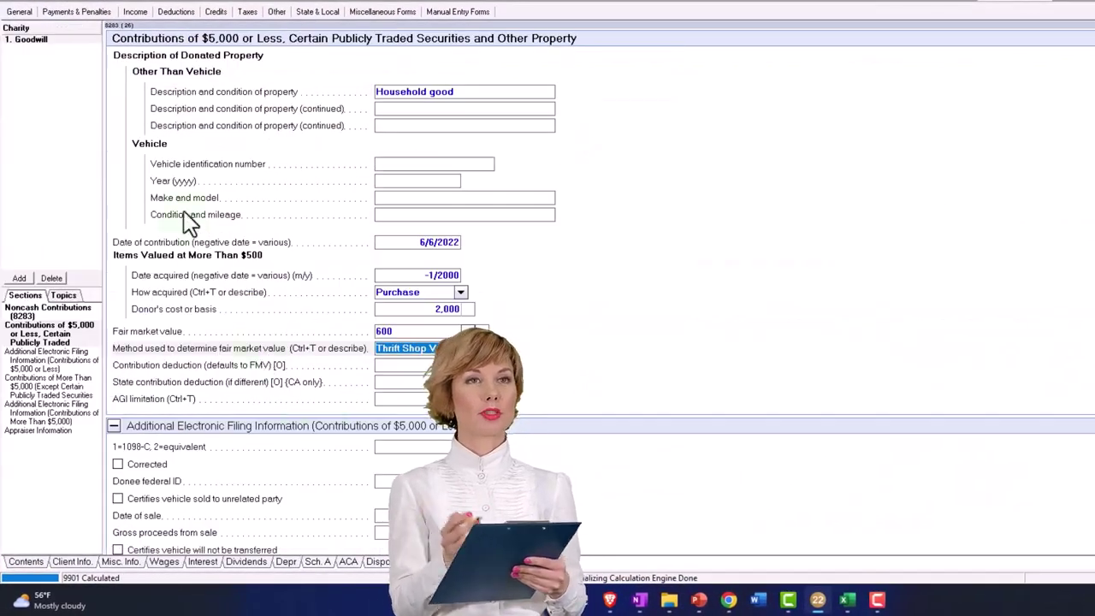
# Step: Delete the Goodwill noncash contribution record and verify Schedule A line 14 totals 0
pyautogui.click(54, 281)
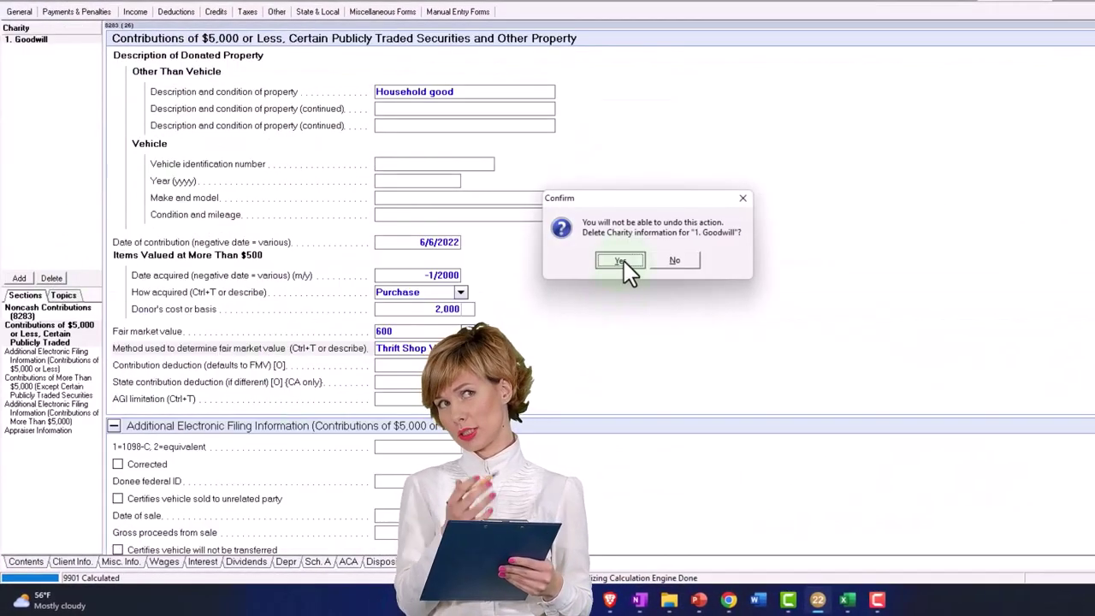
pyautogui.click(623, 261)
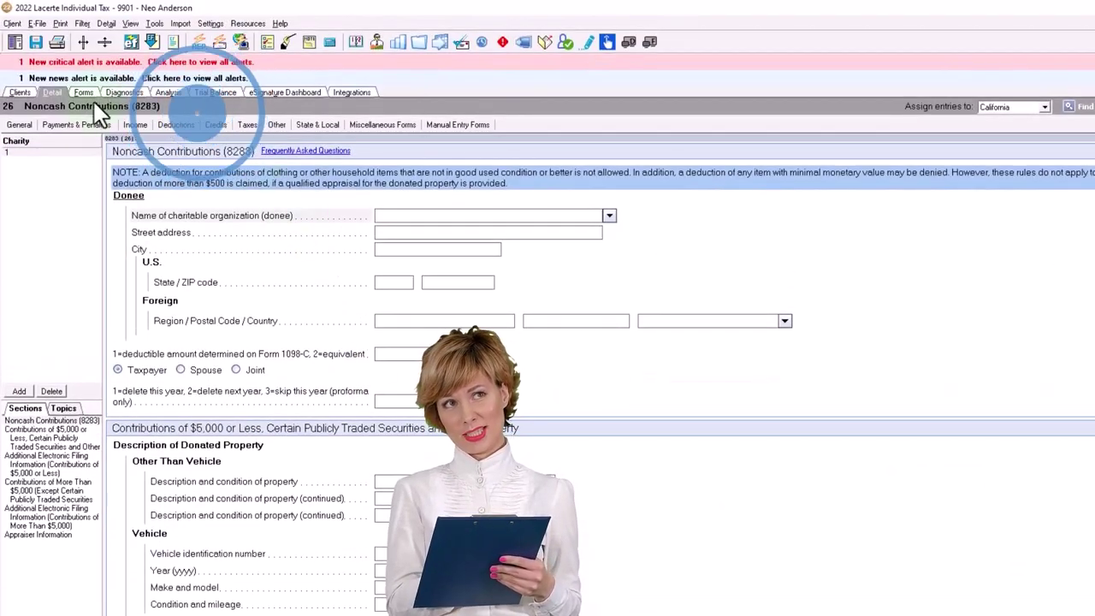
pyautogui.click(84, 91)
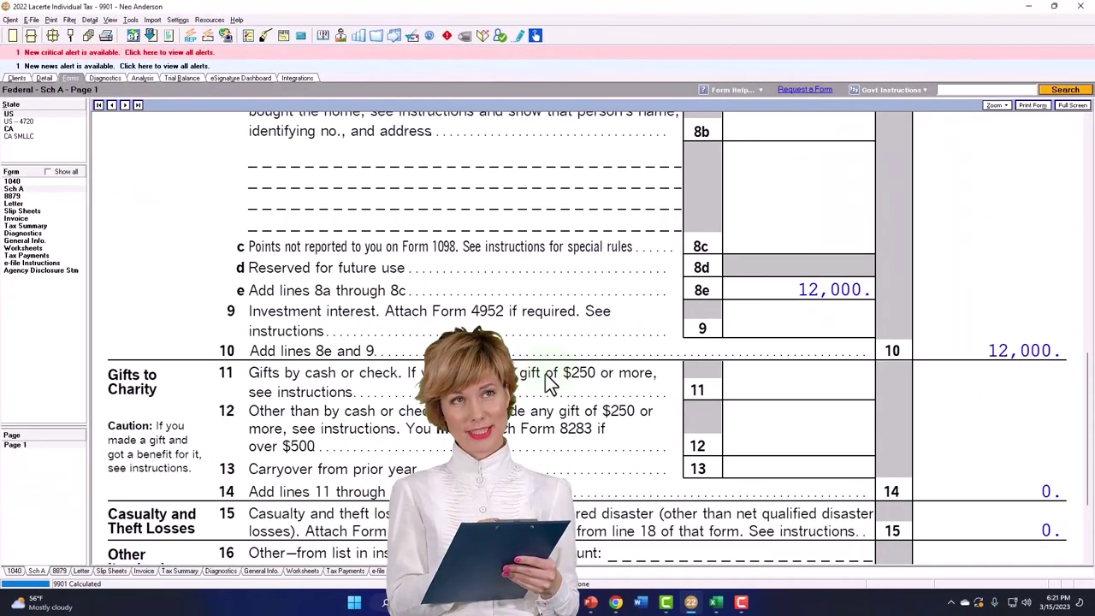
pyautogui.scroll(-2, 564, 342)
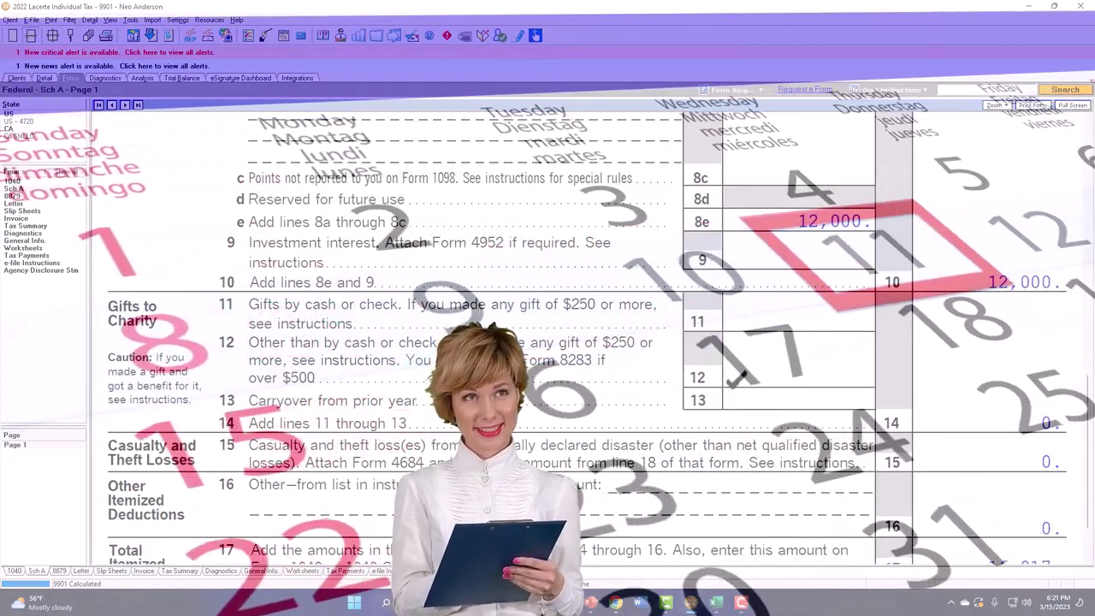
# Step: Enter a 3,000 2021 carryover at the 60% limitation and verify it on Schedule A line 13
pyautogui.rightClick(781, 403)
pyautogui.click(800, 406)
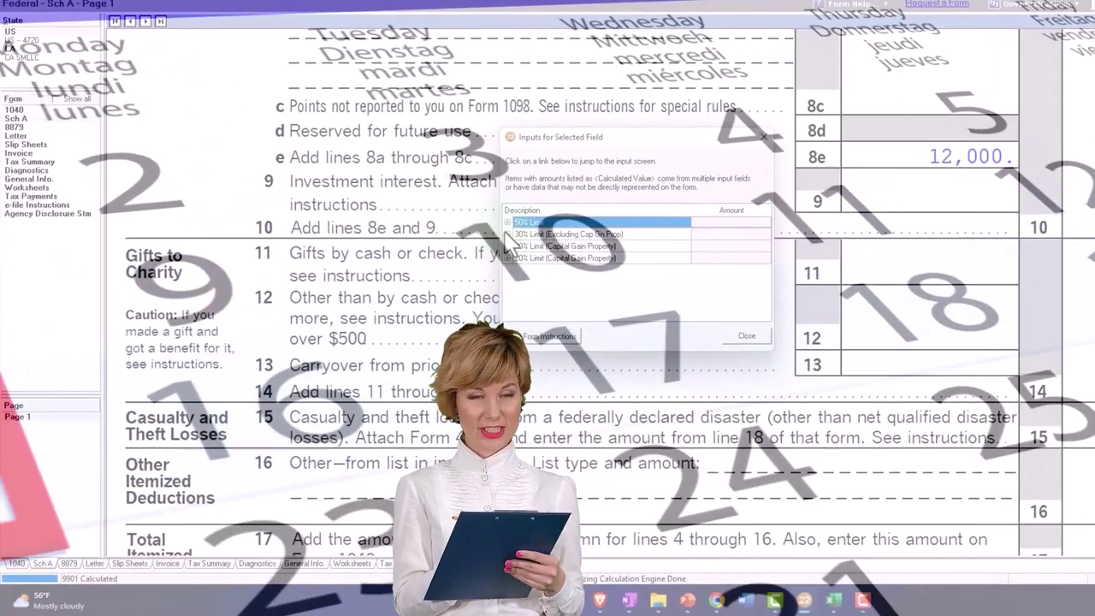
pyautogui.click(436, 278)
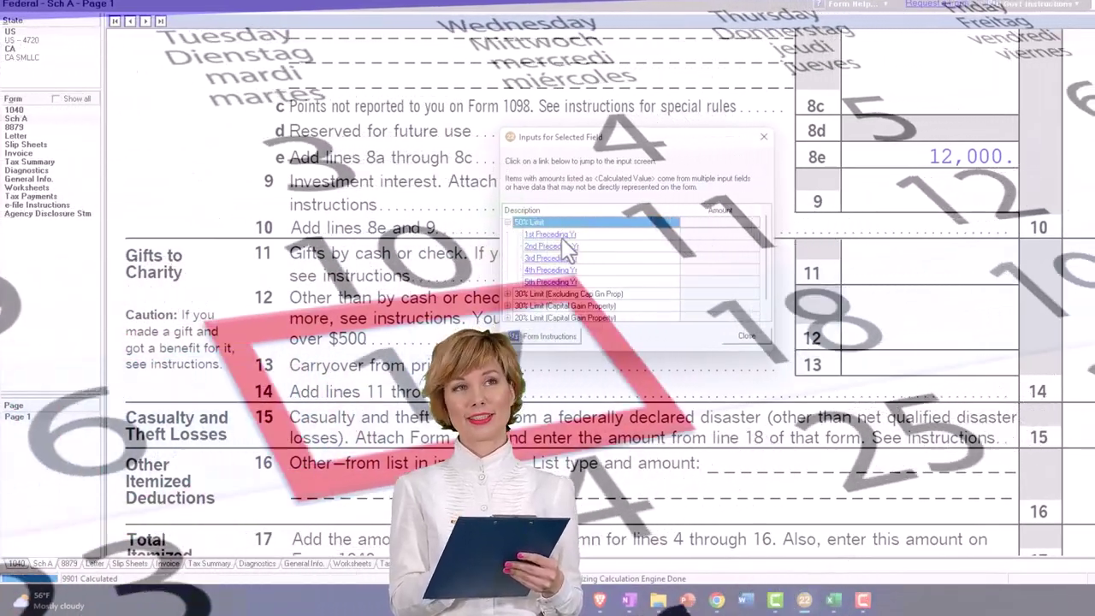
pyautogui.click(552, 235)
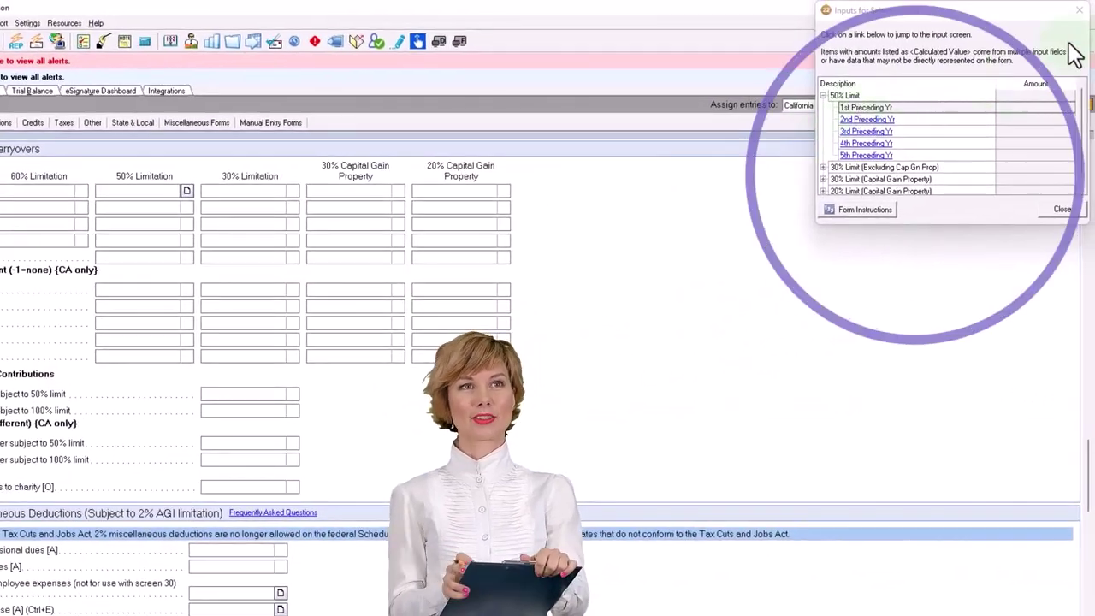
pyautogui.click(1061, 209)
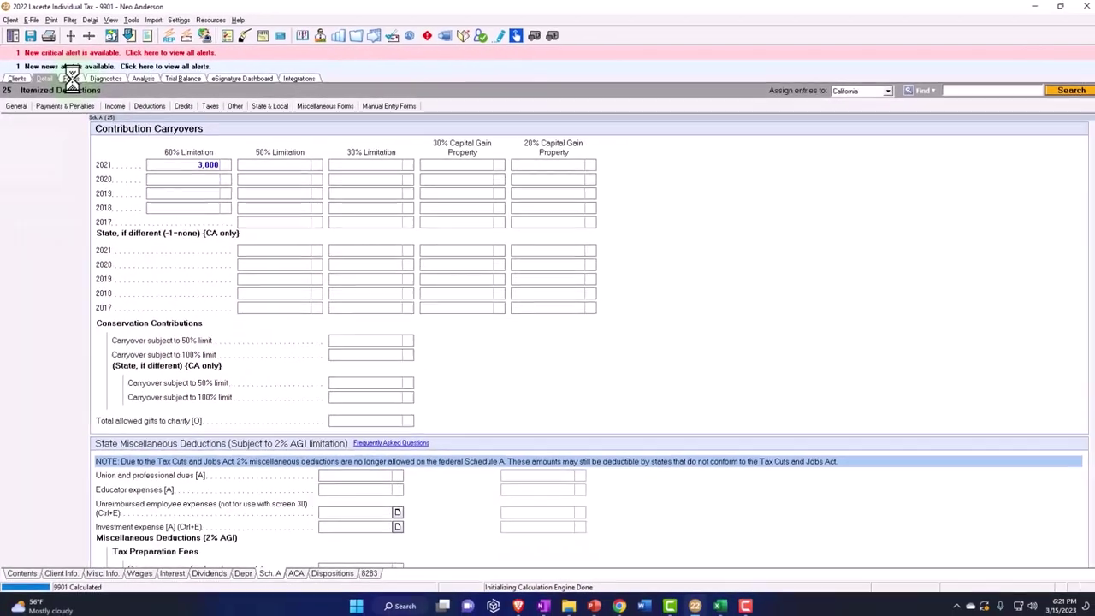
pyautogui.click(82, 91)
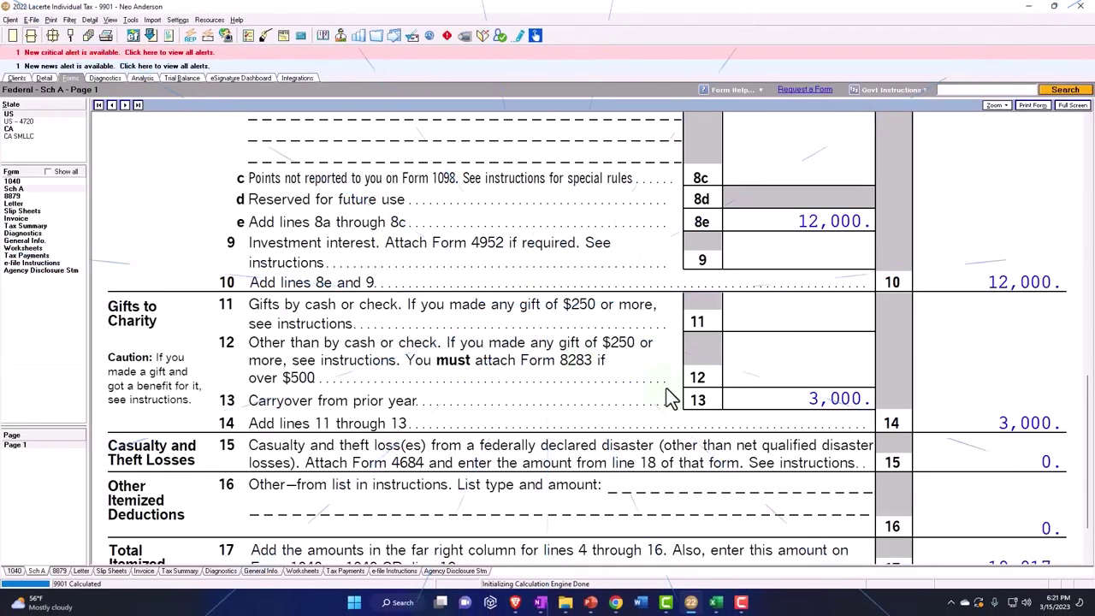